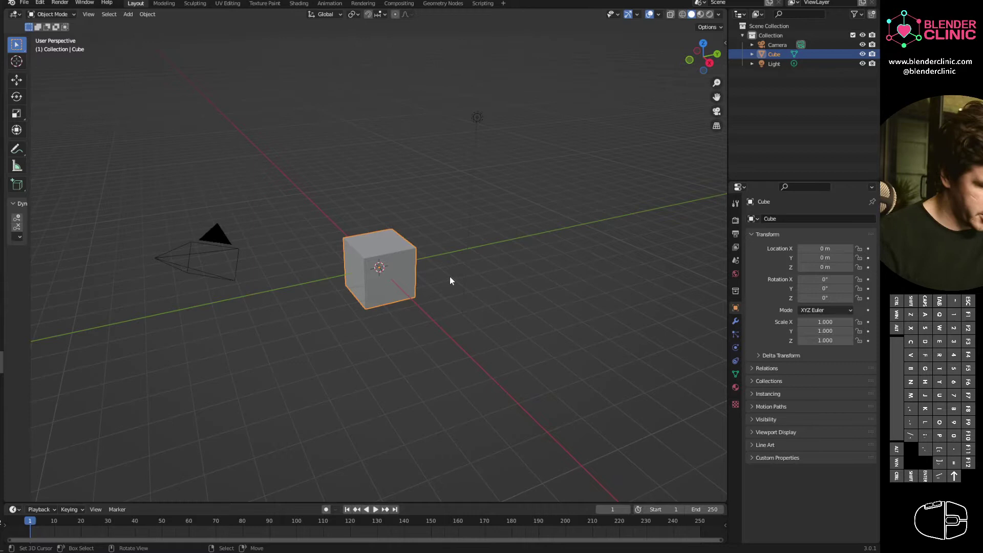
# Delete the default camera from the scene.
pyautogui.moveTo(449, 280); pyautogui.dragTo(503, 237, button='middle')
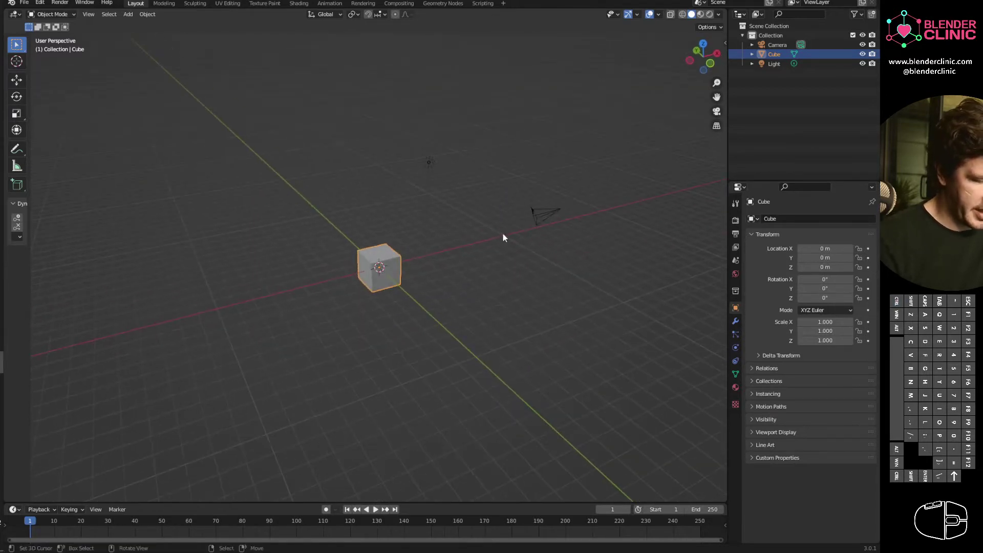
pyautogui.click(552, 214)
pyautogui.moveTo(547, 204); pyautogui.dragTo(542, 293, button='middle')
pyautogui.press('x')
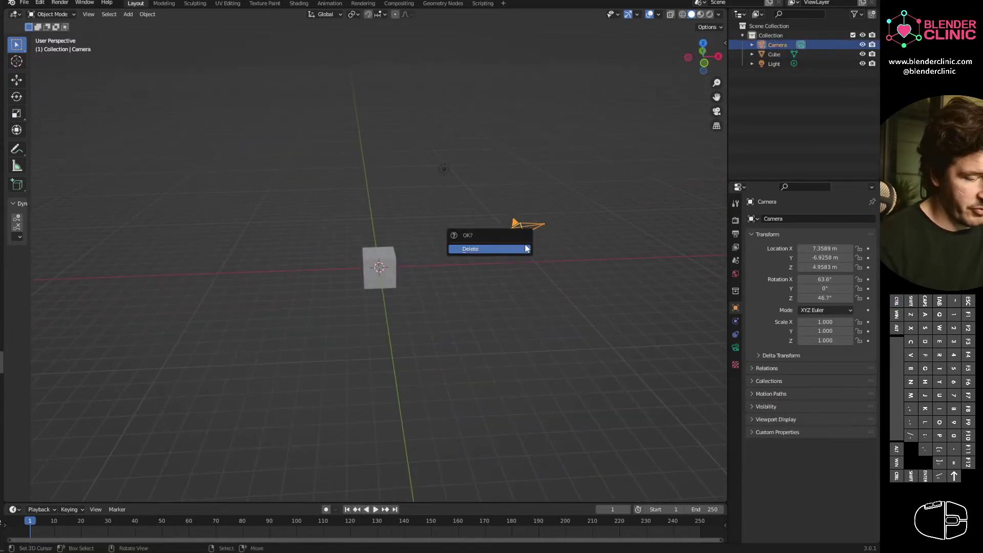
pyautogui.click(525, 248)
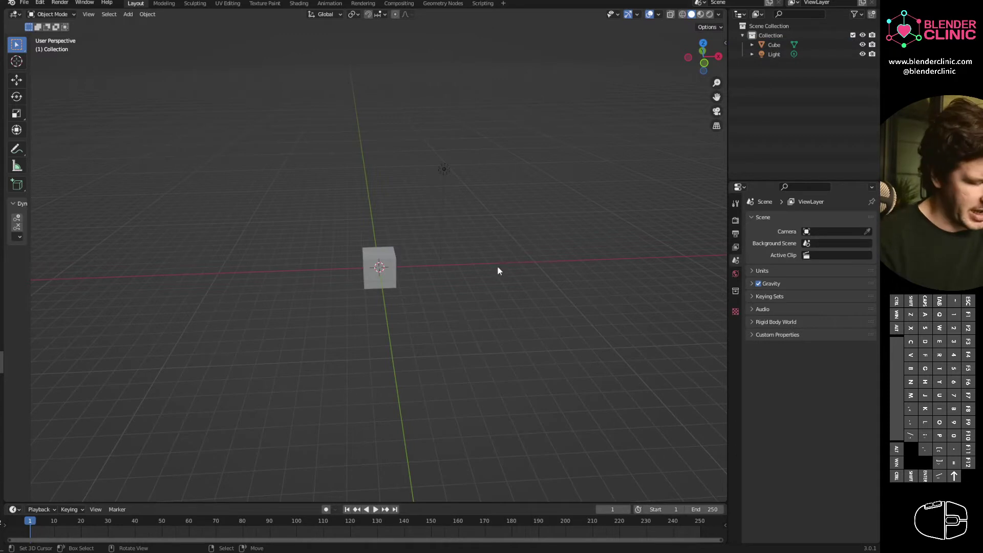
# Hide the cube in the viewport from the Outliner.
pyautogui.moveTo(528, 197); pyautogui.dragTo(456, 267, button='middle')
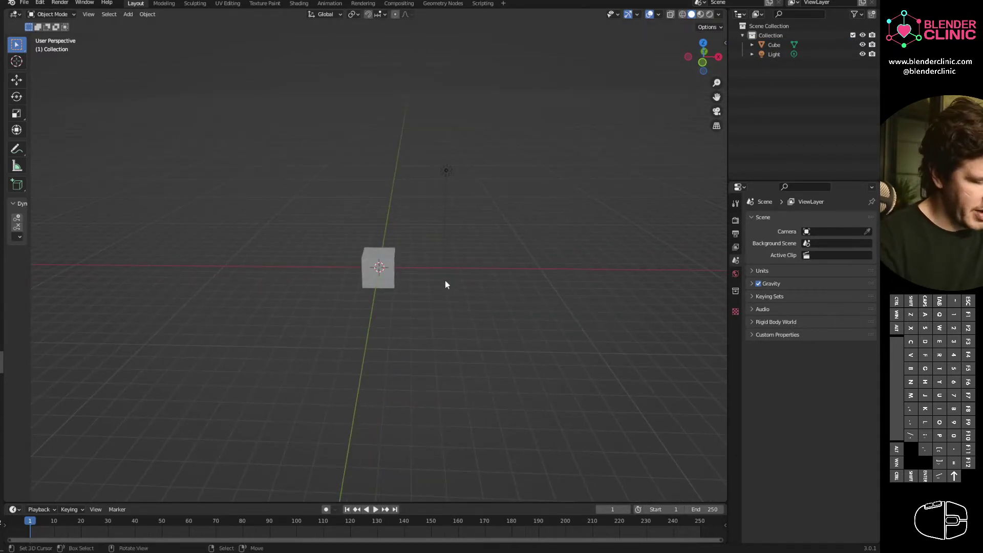
pyautogui.moveTo(445, 284); pyautogui.dragTo(368, 241, button='middle')
pyautogui.click(862, 44)
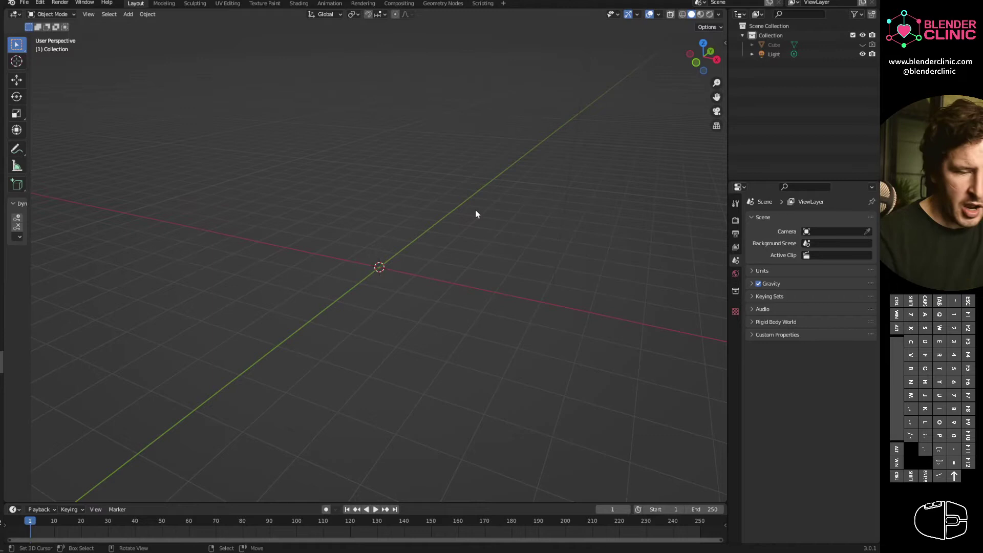
pyautogui.hotkey('shift', 'a')
# Add a new camera at the origin.
pyautogui.press('Escape')
pyautogui.hotkey('shift', 'a')
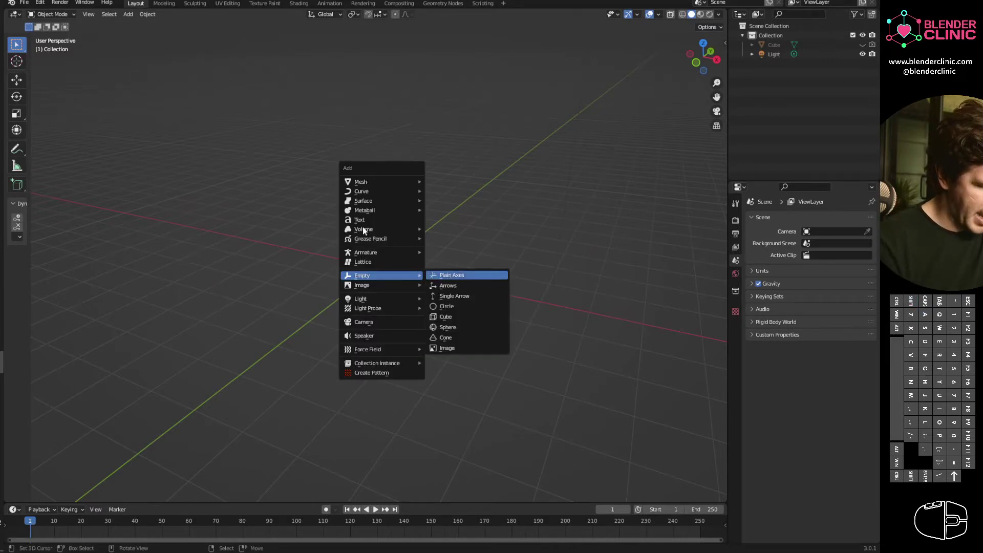
pyautogui.click(376, 323)
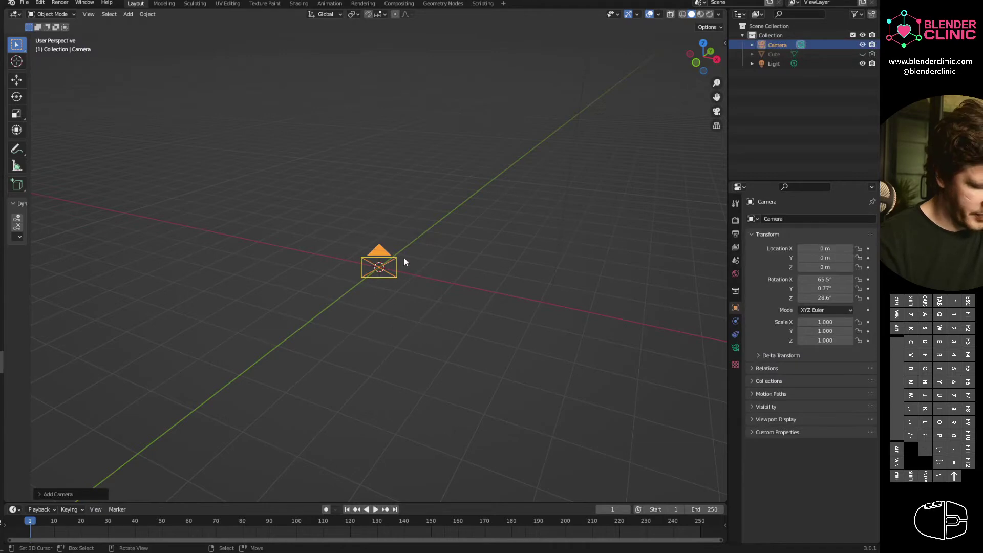
# Move the camera along Y to about -6 m with the Move gizmo.
pyautogui.click(17, 80)
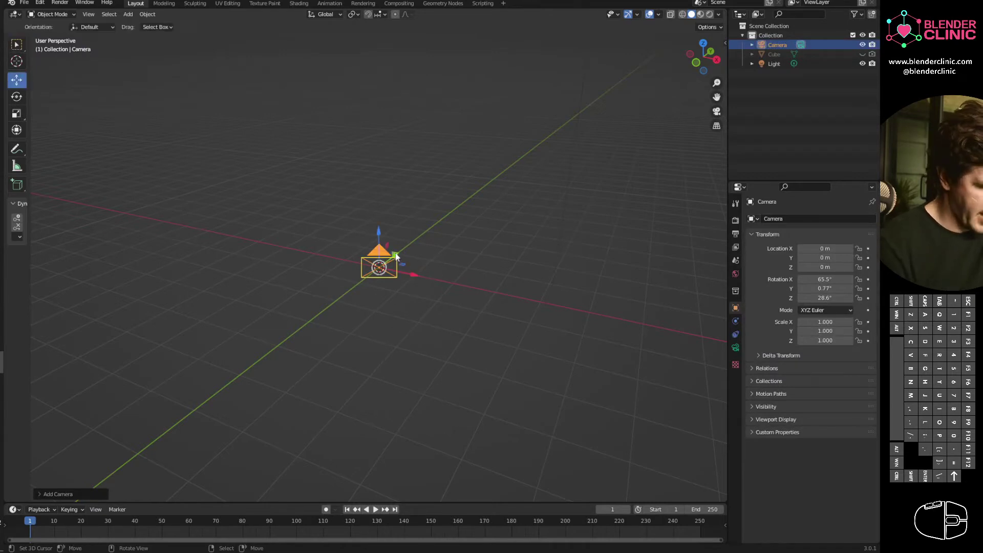
pyautogui.moveTo(396, 256); pyautogui.dragTo(295, 331)
pyautogui.rightClick(295, 330)
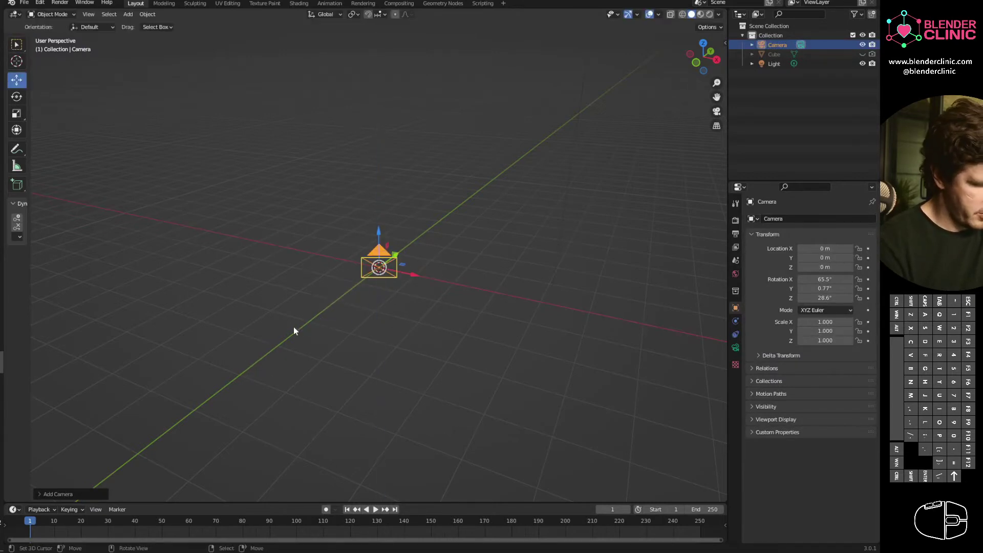
pyautogui.moveTo(294, 330); pyautogui.dragTo(417, 281, button='middle')
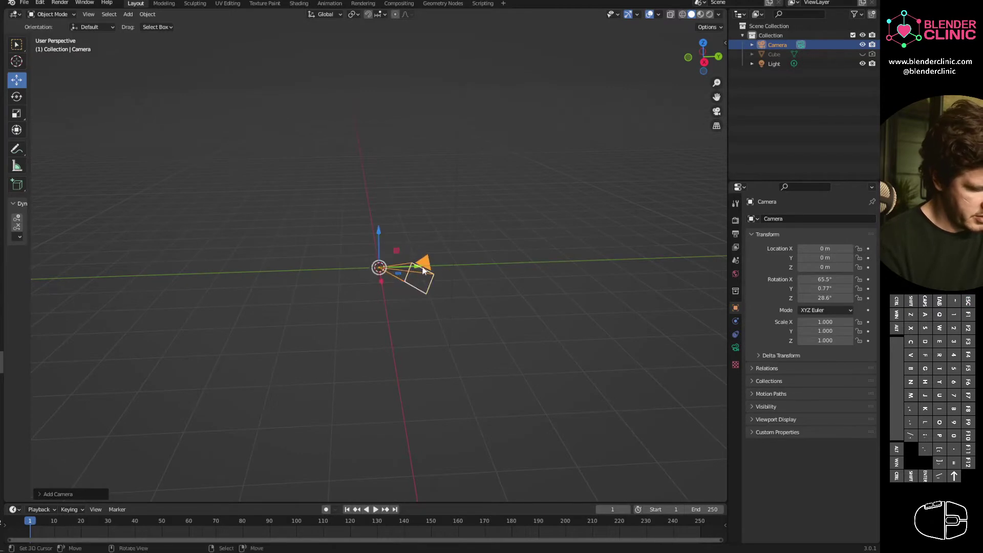
pyautogui.moveTo(444, 263); pyautogui.dragTo(339, 314)
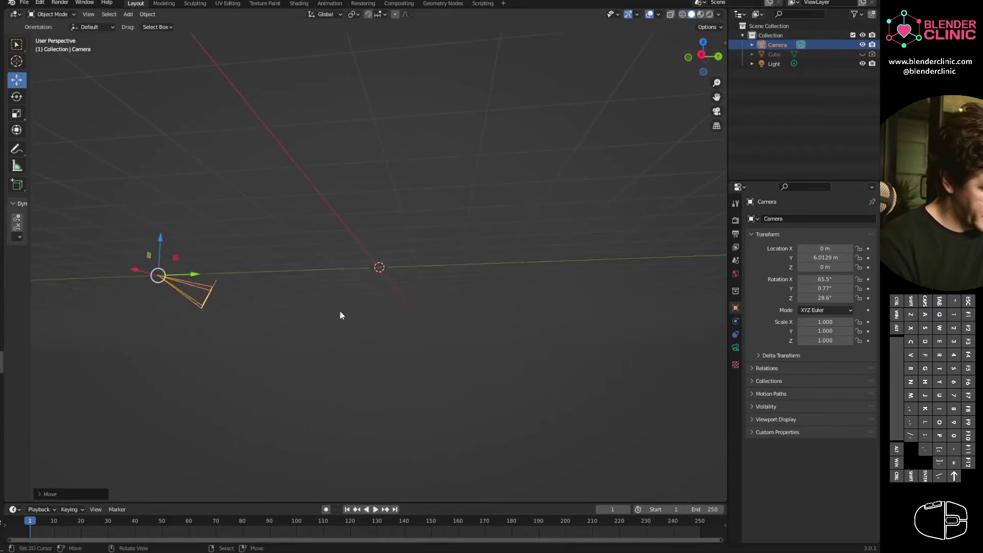
pyautogui.moveTo(340, 314); pyautogui.dragTo(327, 262, button='middle')
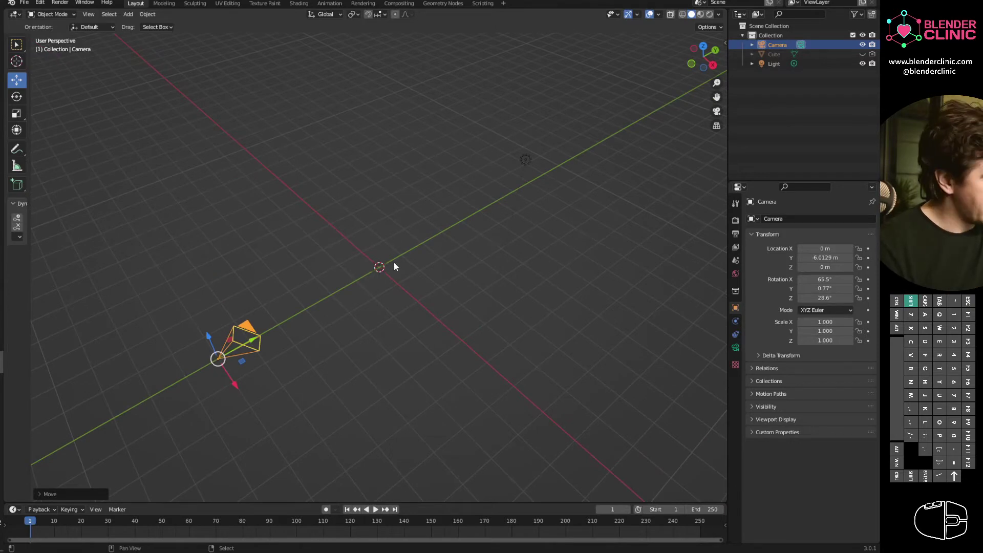
# Add a Plain Axes Empty at the origin.
pyautogui.hotkey('shift', 'a')
pyautogui.moveTo(368, 218)
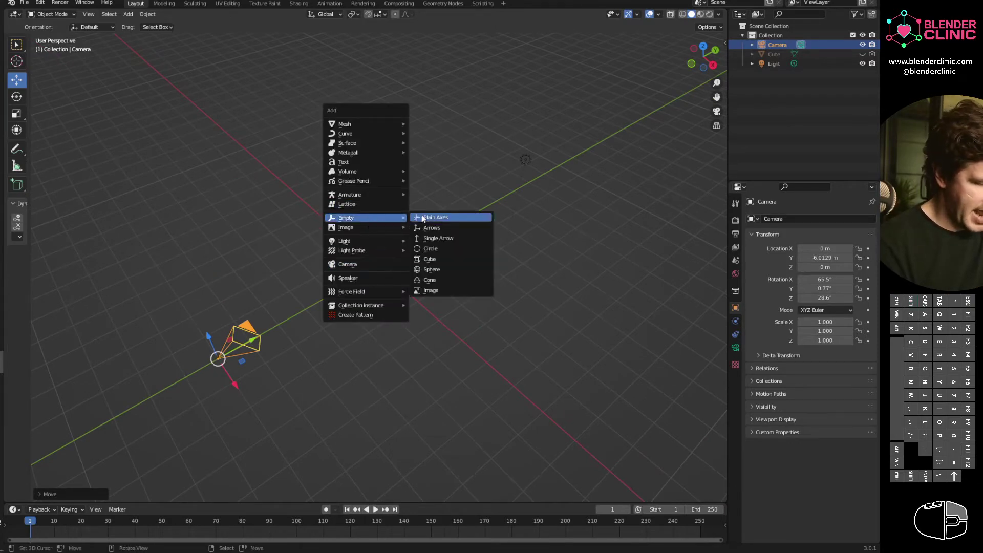
pyautogui.click(439, 220)
pyautogui.moveTo(402, 324)
pyautogui.mouseDown(button='middle')
pyautogui.moveTo(384, 293)
pyautogui.moveTo(400, 323)
pyautogui.mouseUp(button='middle')
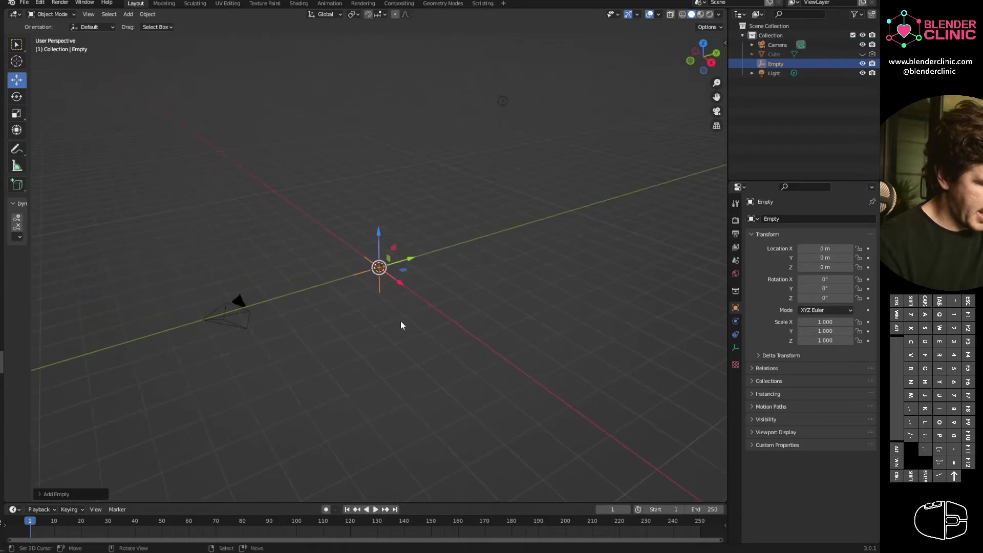
# Add a Track To constraint to the camera.
pyautogui.click(289, 322)
pyautogui.click(733, 346)
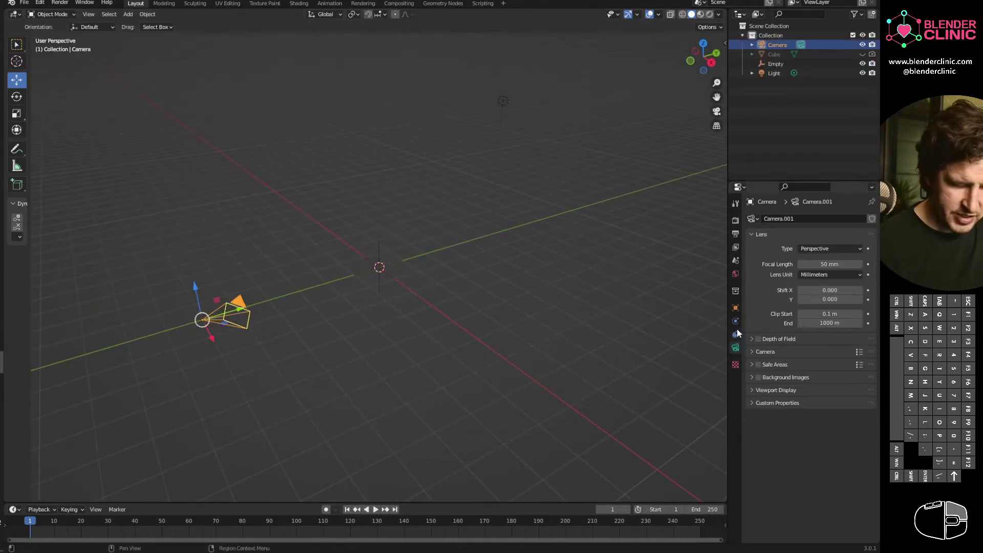
pyautogui.click(736, 333)
pyautogui.click(797, 218)
pyautogui.click(789, 222)
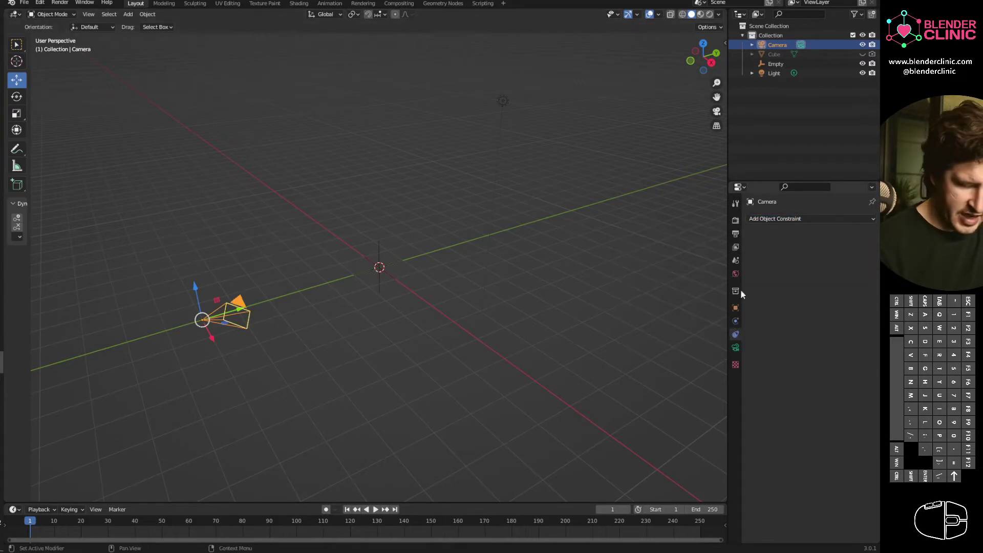
pyautogui.click(790, 220)
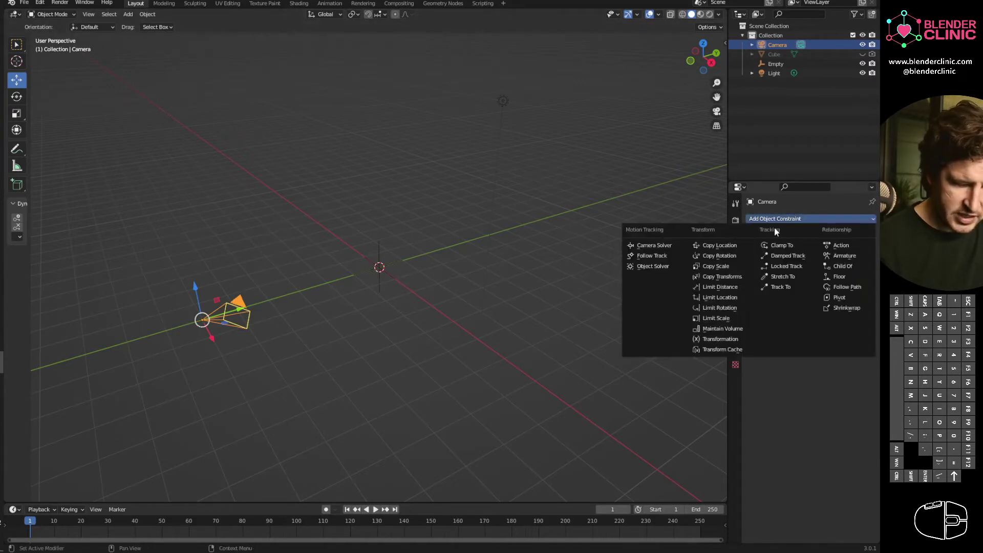
pyautogui.click(783, 288)
# Set the Empty as the Track To target and test the tracking.
pyautogui.click(858, 248)
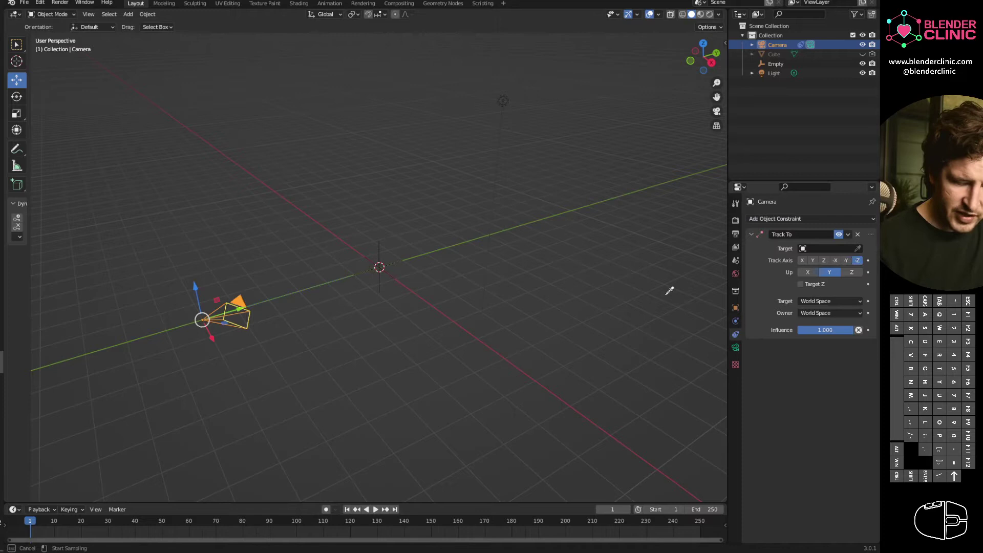
pyautogui.click(379, 267)
pyautogui.press('g')
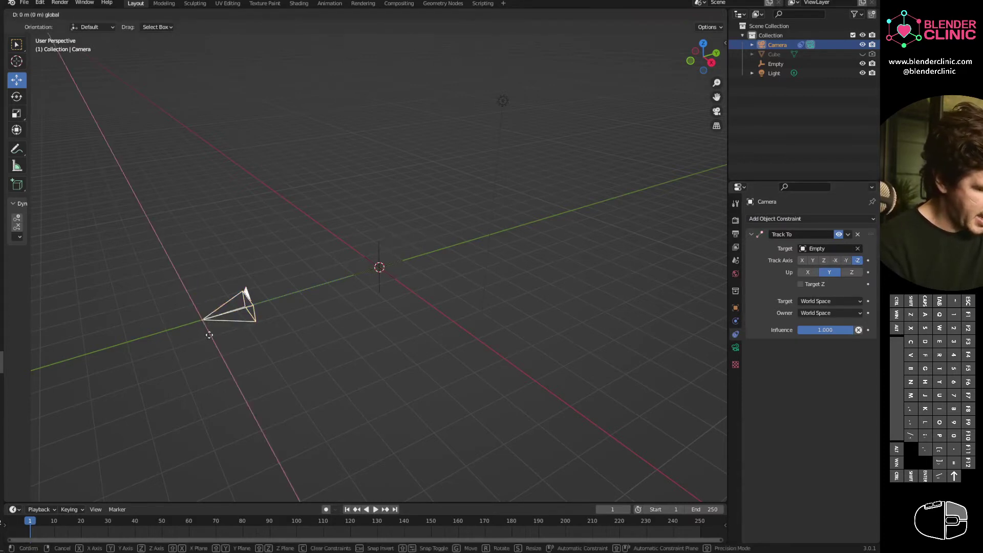
pyautogui.press('Escape')
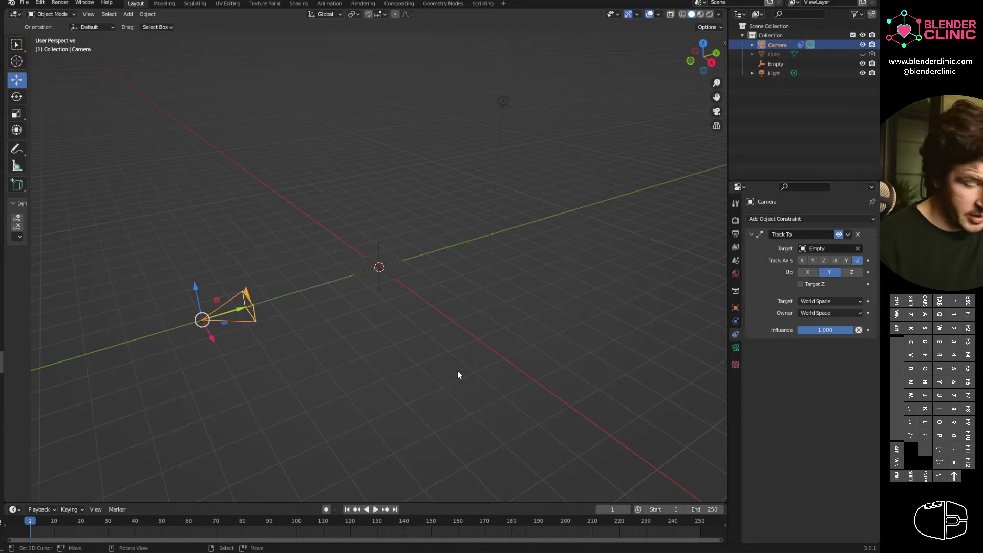
# Unhide the cube, add an Outliner restriction column, then hide the Empty and cube.
pyautogui.click(389, 271)
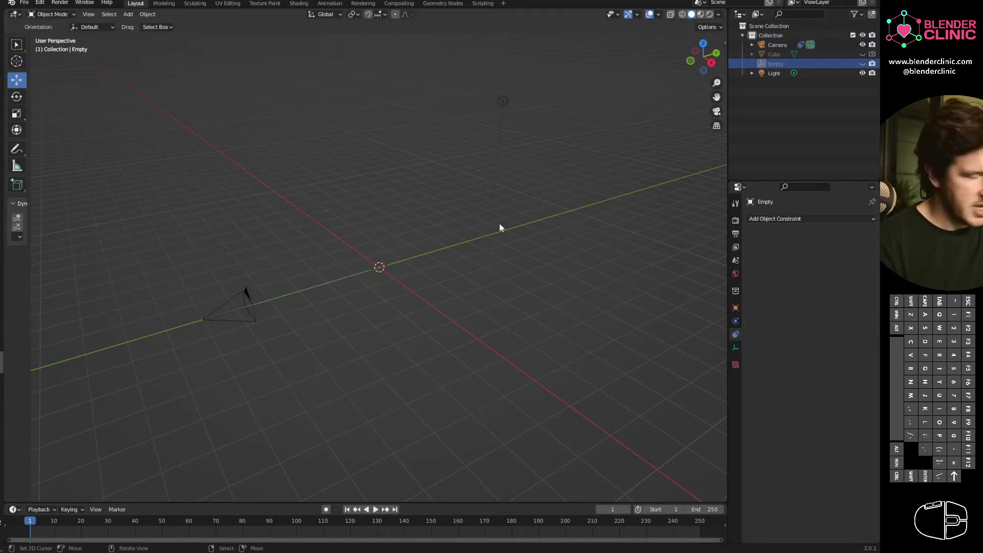
pyautogui.hotkey('alt', 'h')
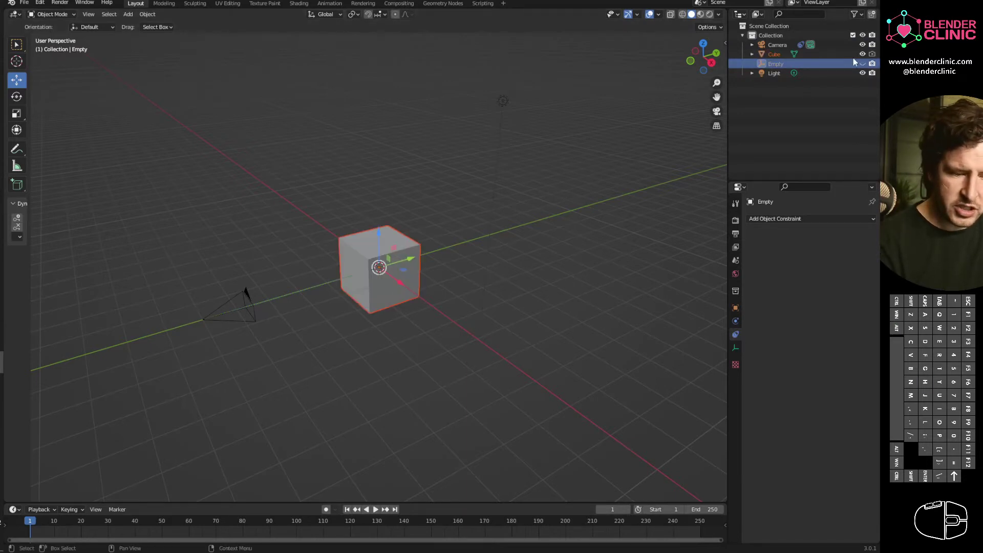
pyautogui.click(859, 14)
pyautogui.click(791, 45)
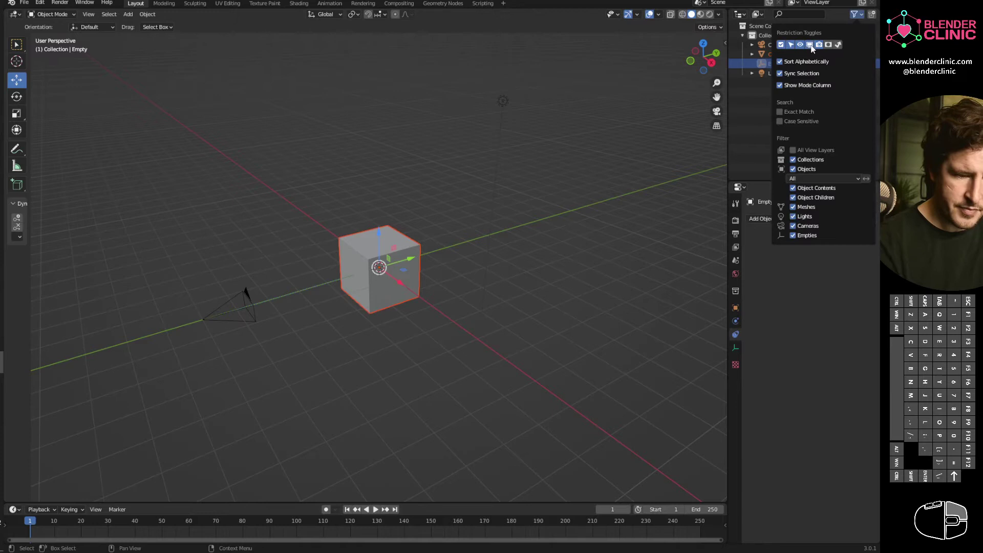
pyautogui.click(853, 64)
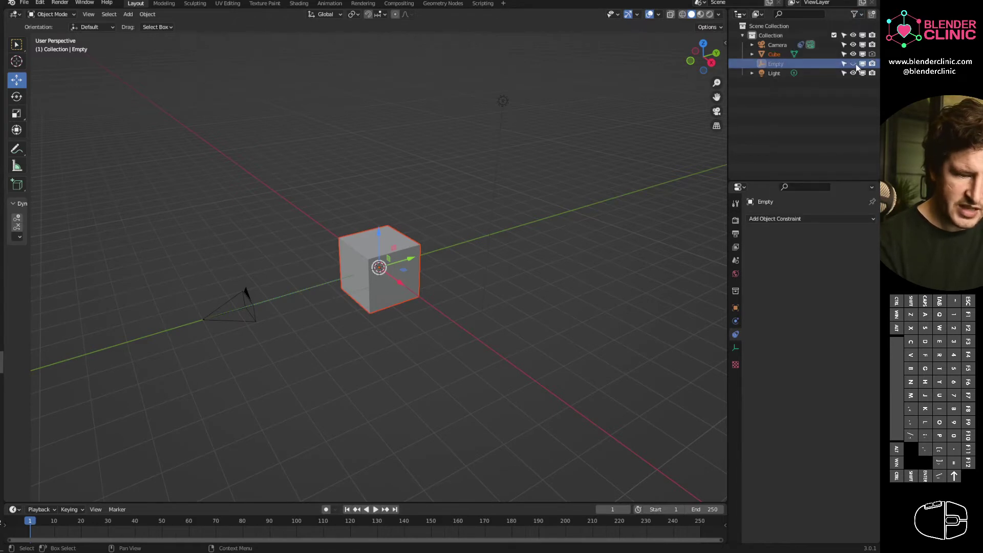
pyautogui.click(852, 53)
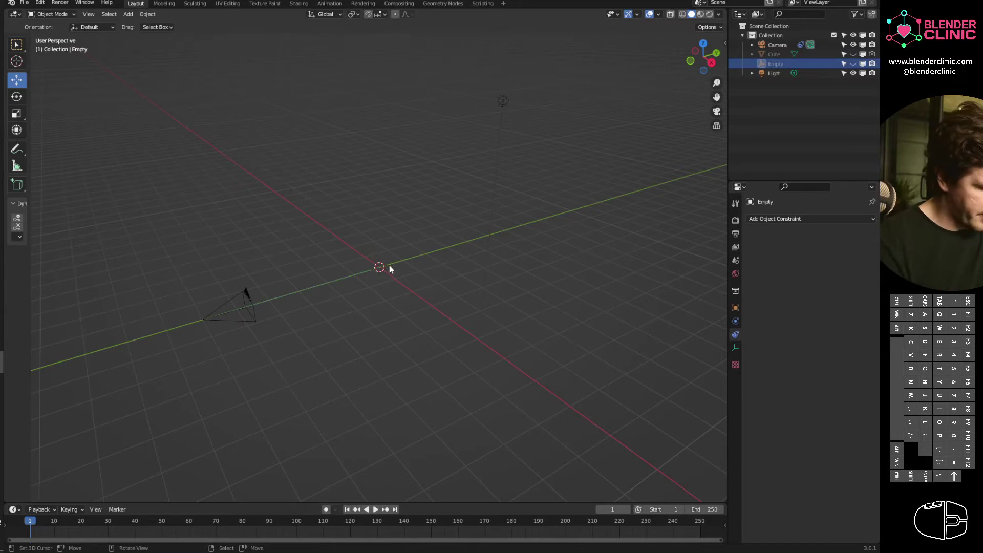
# Add a second, arrows-style Empty at the origin.
pyautogui.hotkey('shift', 'a')
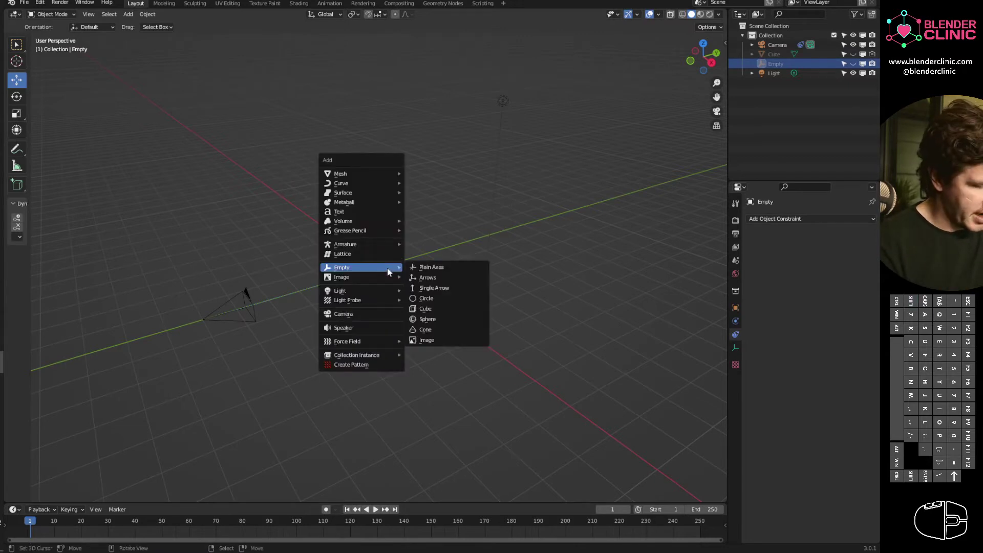
pyautogui.click(438, 279)
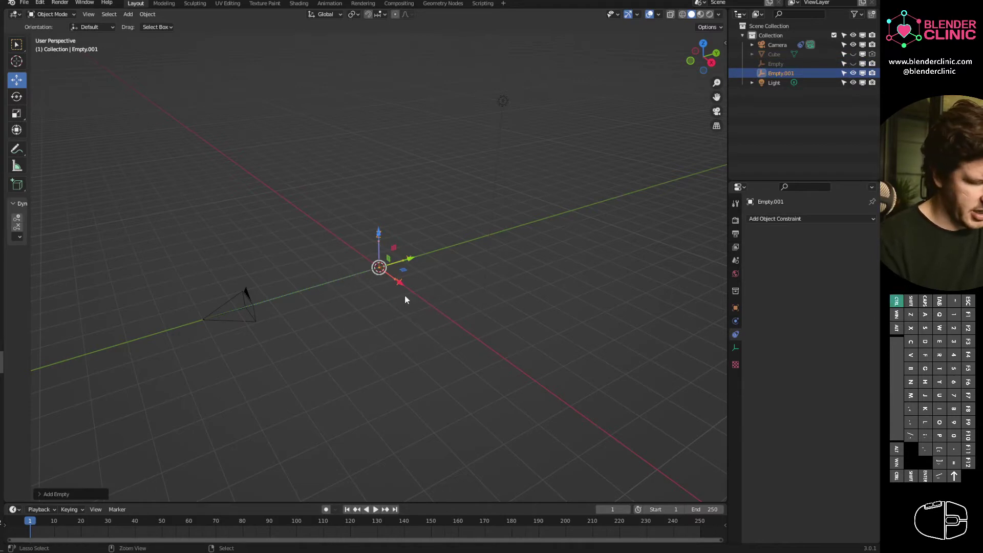
pyautogui.keyDown('ctrl'); pyautogui.moveTo(404, 294); pyautogui.dragTo(539, 215, button='middle'); pyautogui.keyUp('ctrl')
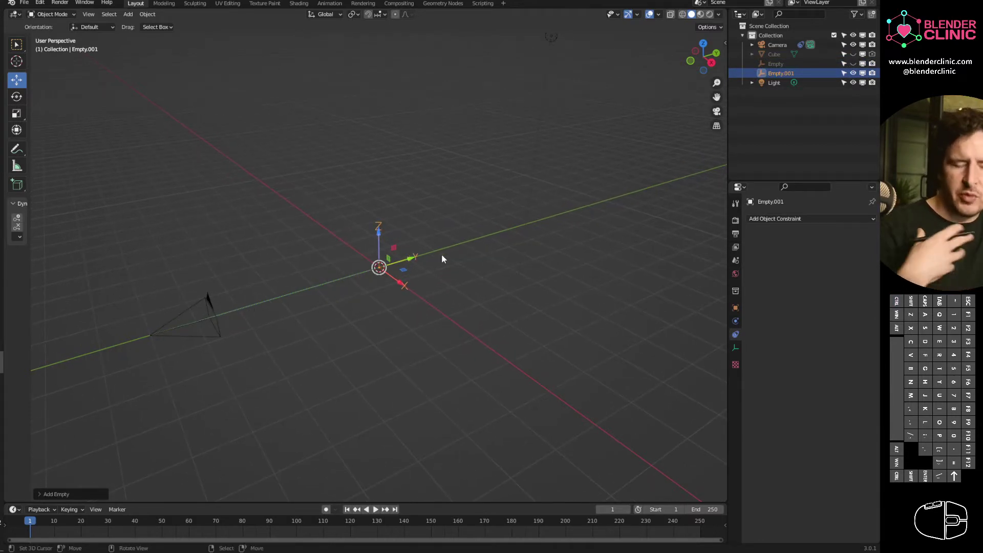
# Rename the new Empty 'ROtator' and the original Empty 'LOOKAT'.
pyautogui.doubleClick(783, 73)
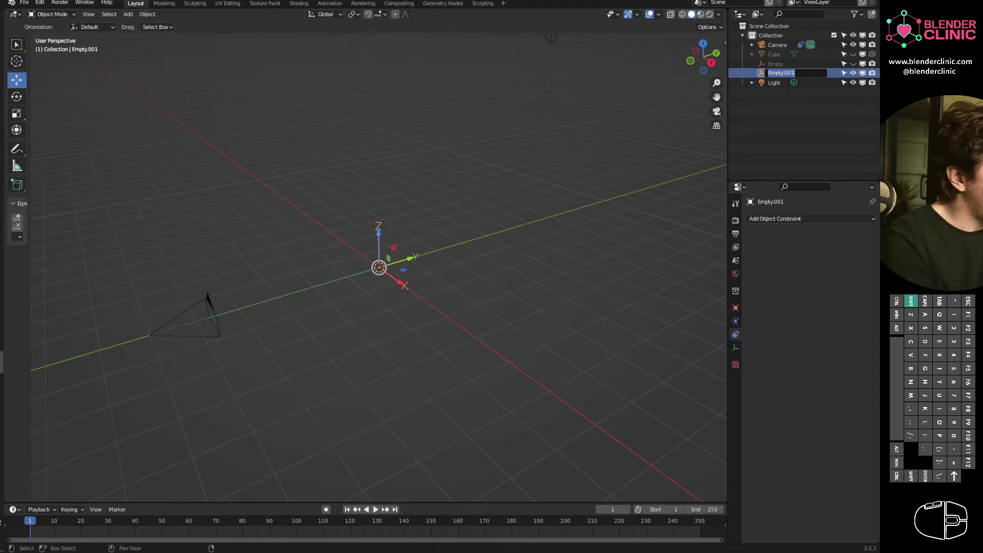
pyautogui.write('ROItator')
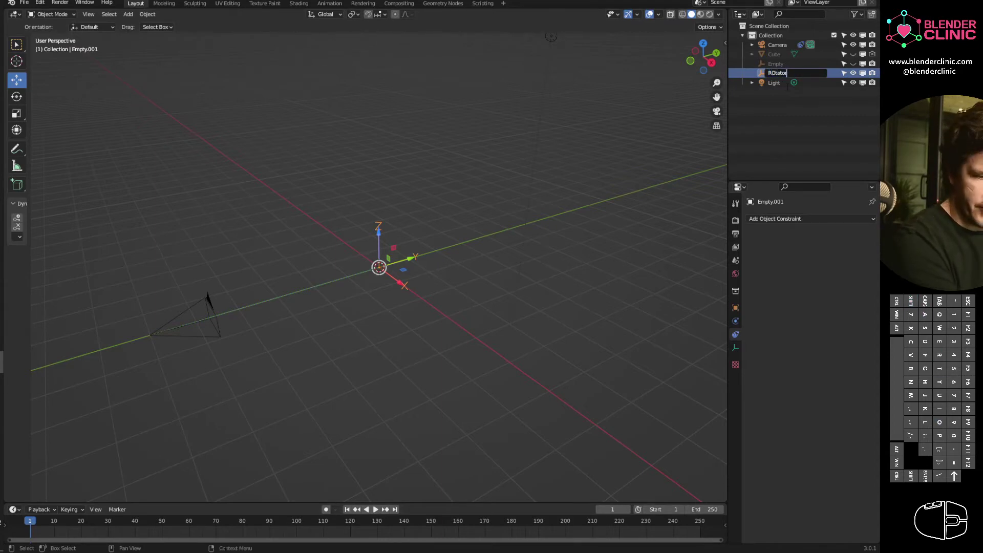
pyautogui.press('Return')
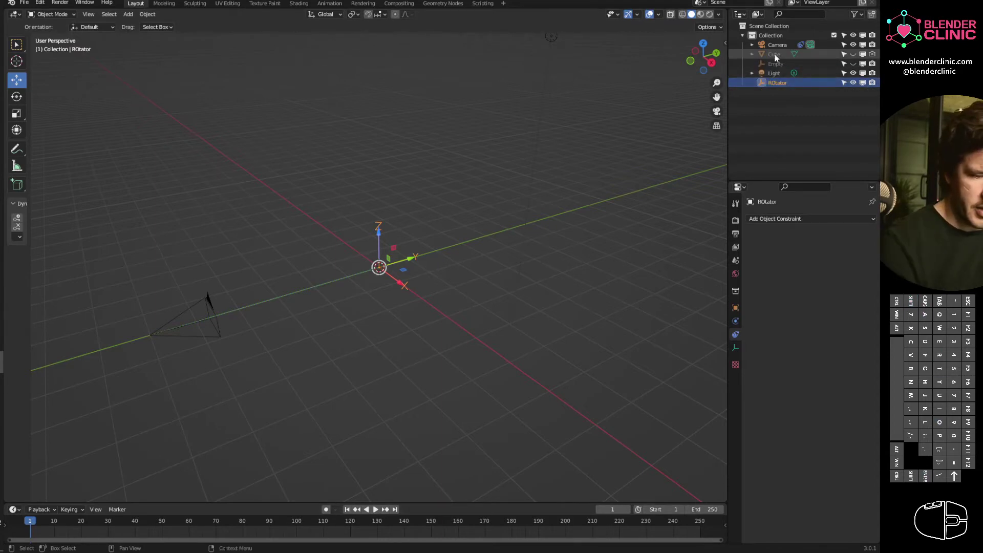
pyautogui.doubleClick(775, 63)
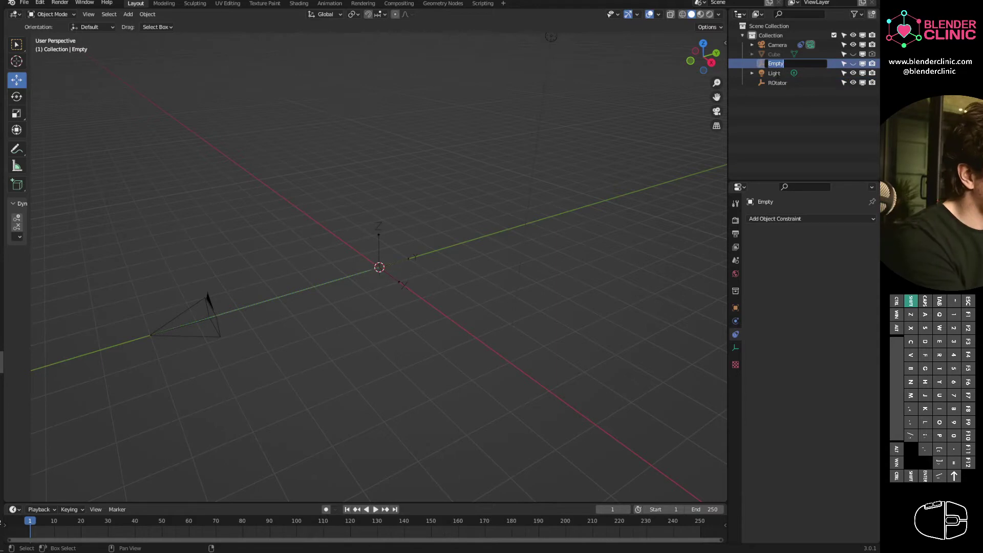
pyautogui.write('LOOK')
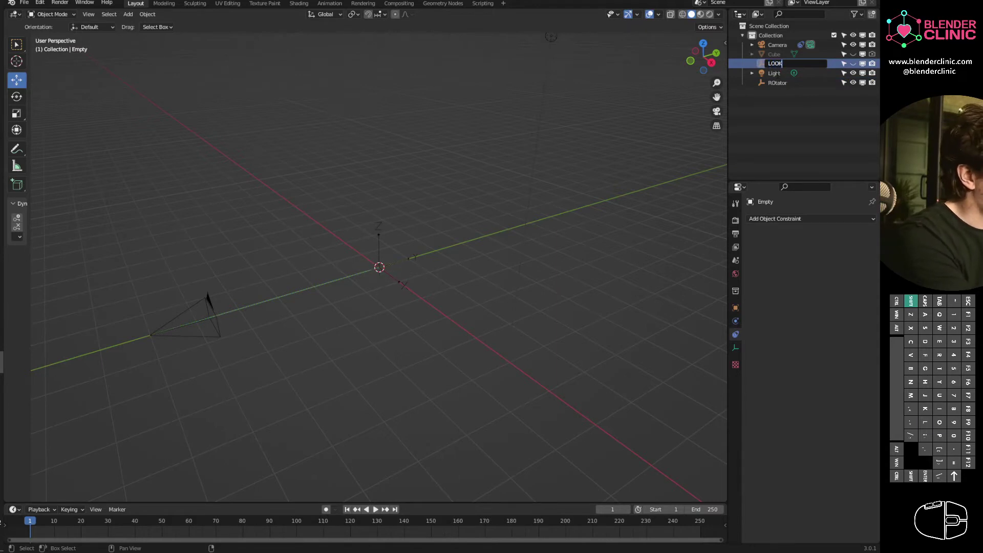
pyautogui.write('AT')
pyautogui.press('Return')
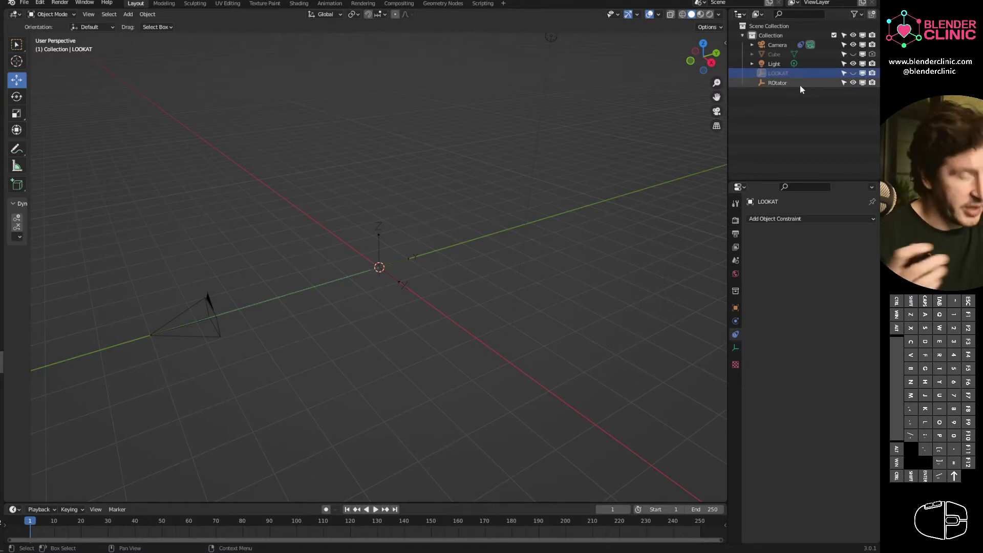
# Parent the camera to ROtator with Object (Keep Transform).
pyautogui.click(214, 319)
pyautogui.keyDown('shift'); pyautogui.click(377, 236); pyautogui.keyUp('shift')
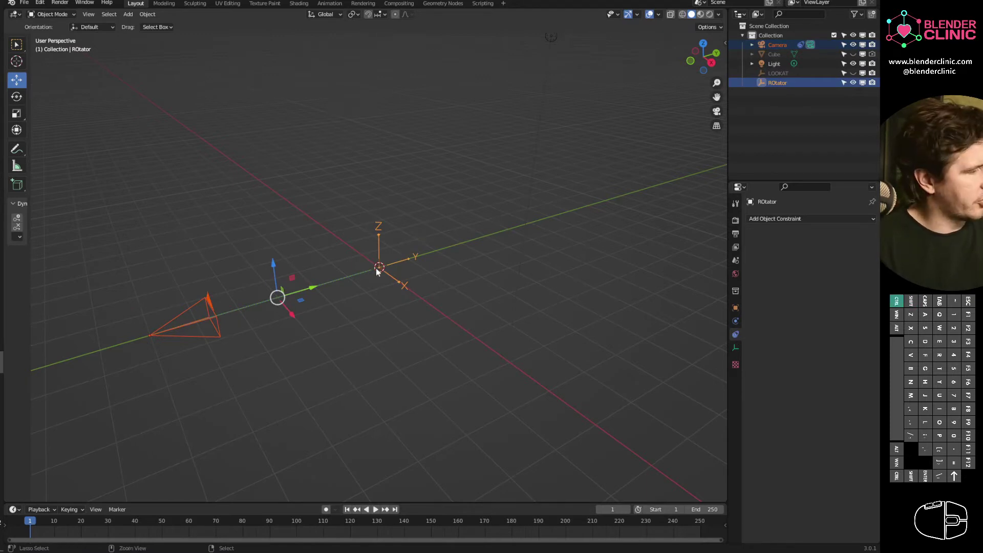
pyautogui.hotkey('ctrl', 'p')
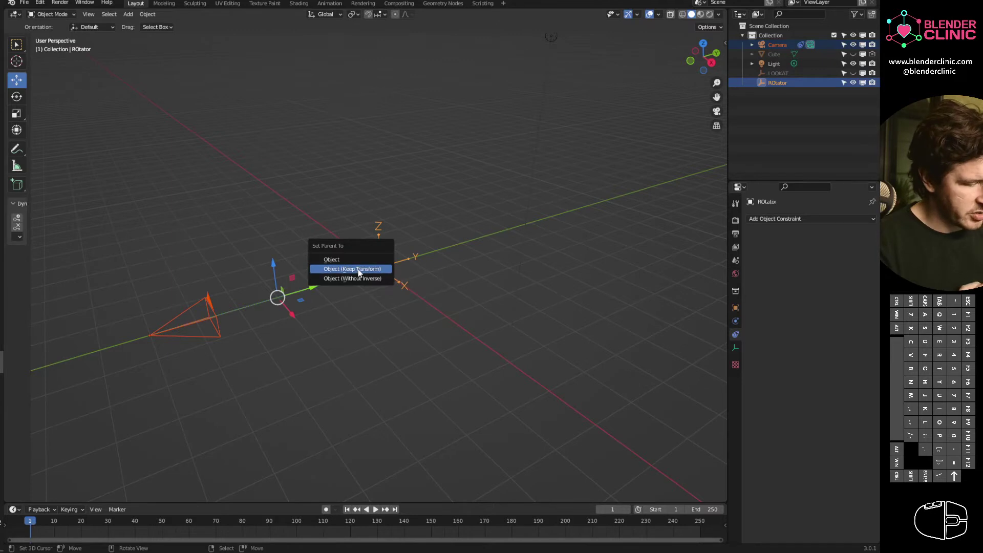
pyautogui.click(355, 272)
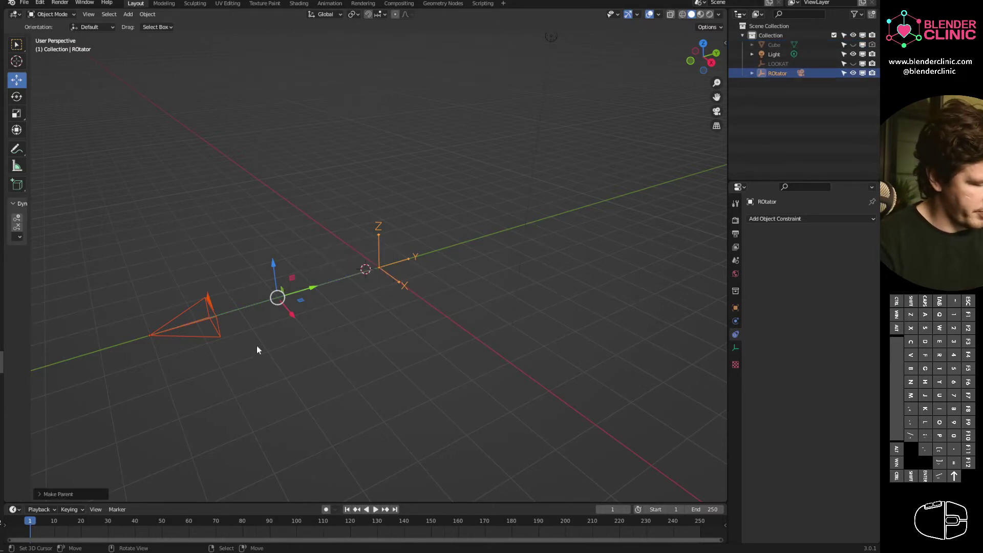
# Select only ROtator, make the timeline taller, and show the transform sidebar.
pyautogui.keyDown('shift'); pyautogui.click(209, 301); pyautogui.keyUp('shift')
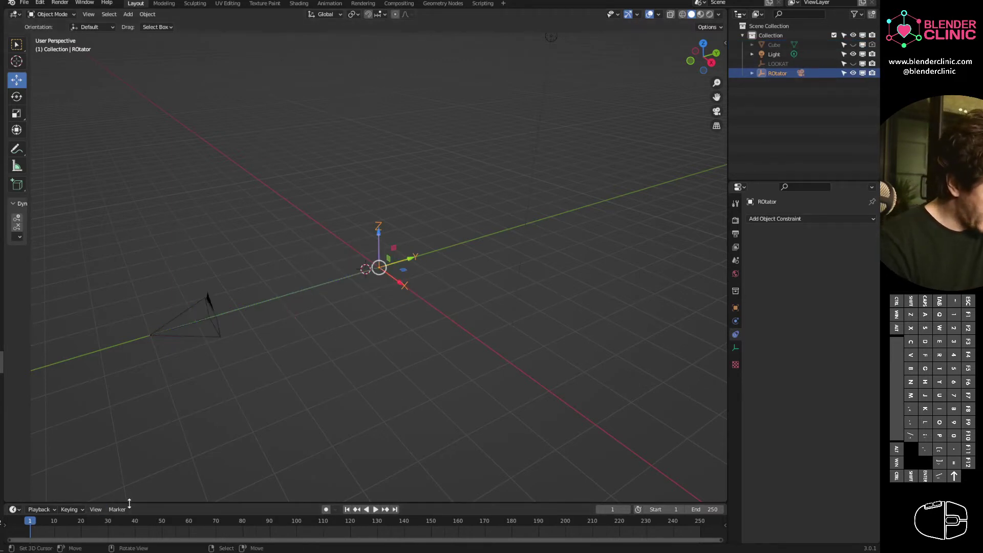
pyautogui.moveTo(124, 502); pyautogui.dragTo(124, 417)
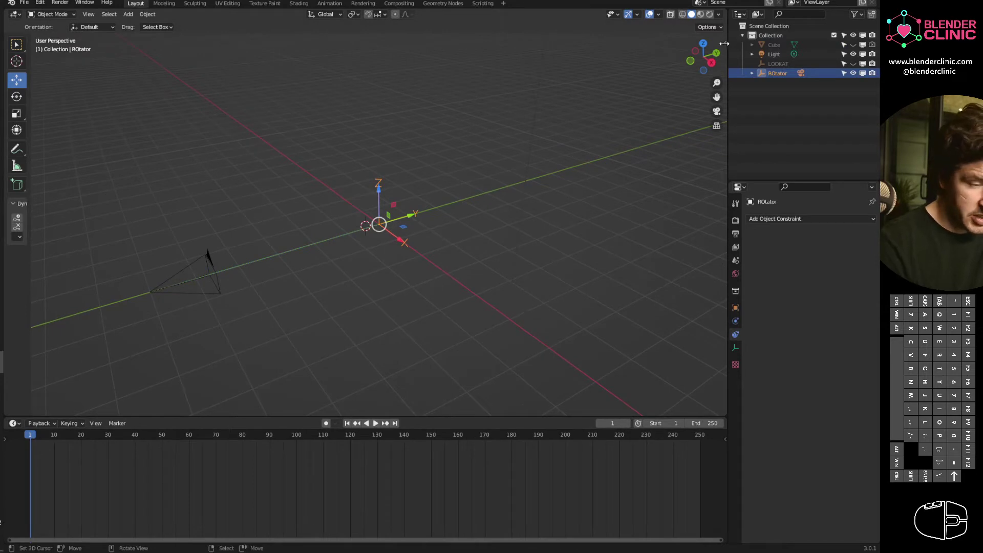
pyautogui.press('n')
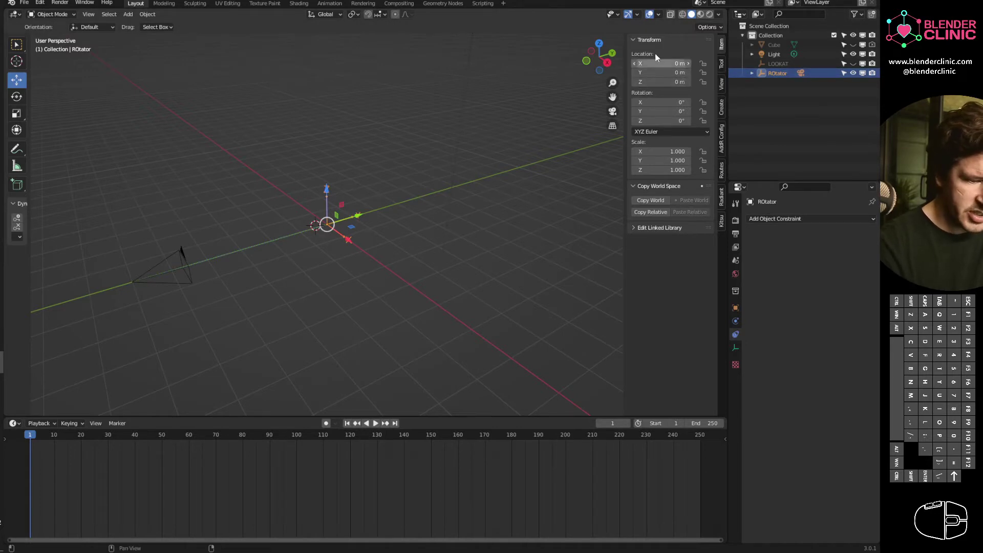
# Key ROtator's Z rotation at frame 1 and set the end frame to 60.
pyautogui.rightClick(659, 121)
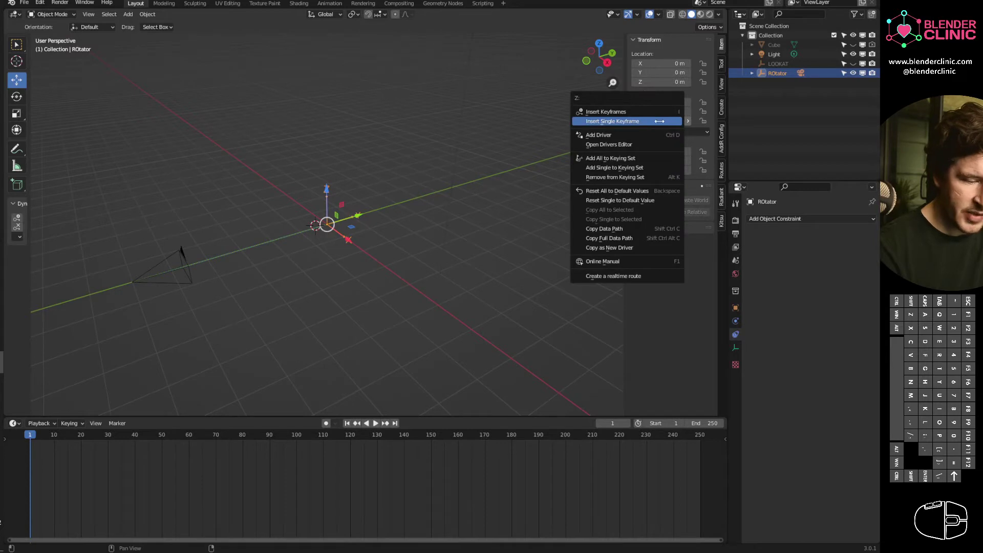
pyautogui.click(638, 121)
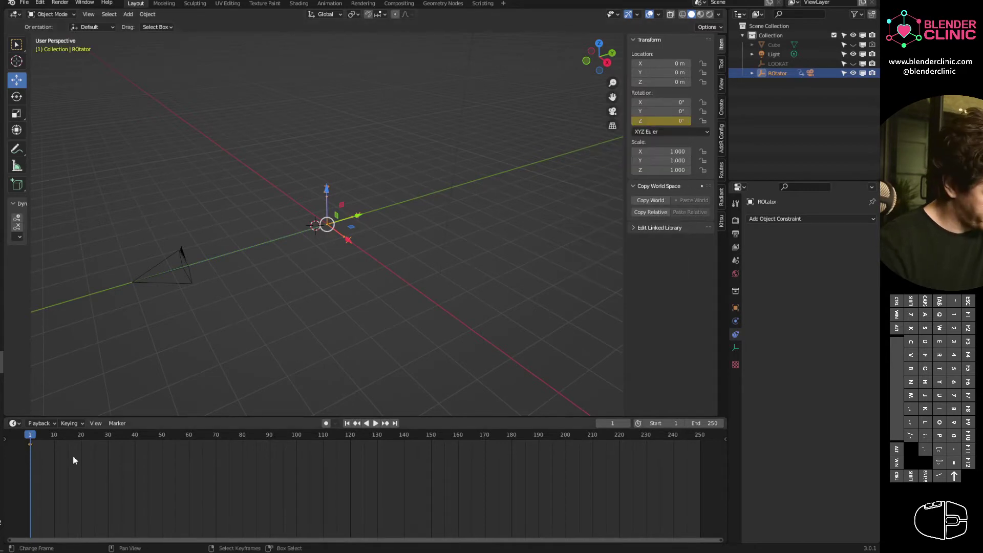
pyautogui.click(188, 435)
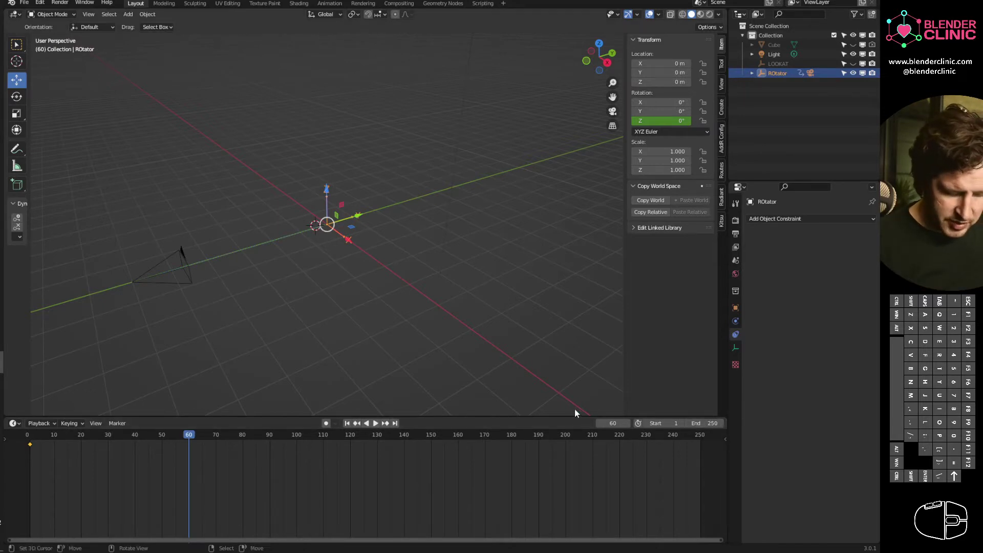
pyautogui.click(703, 424)
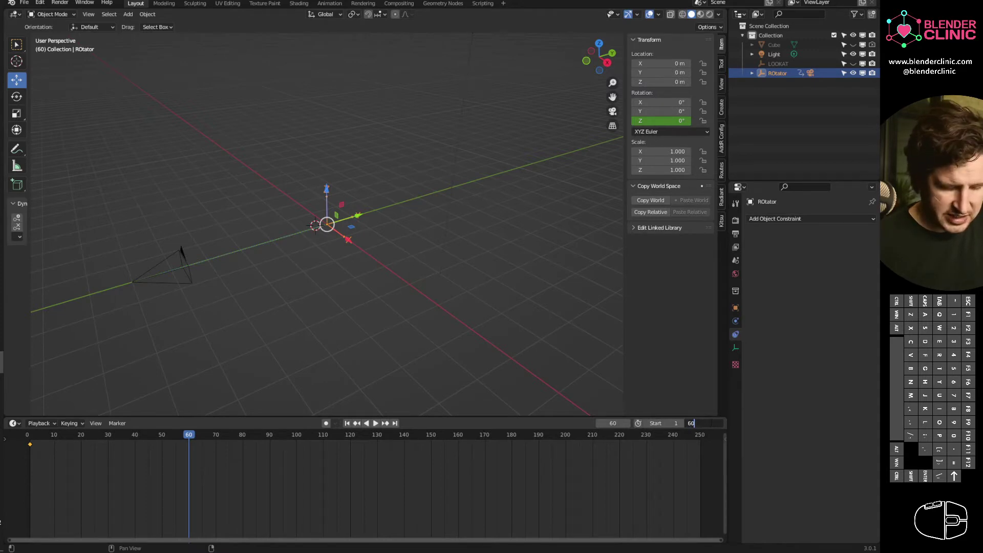
pyautogui.press('Return')
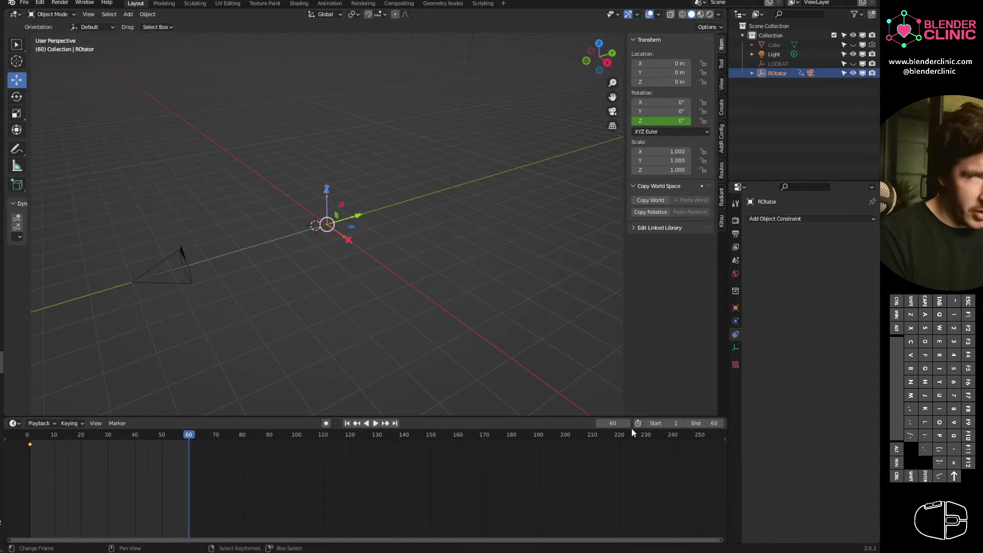
# Set Z rotation to 360° and key it at frame 60.
pyautogui.click(665, 121)
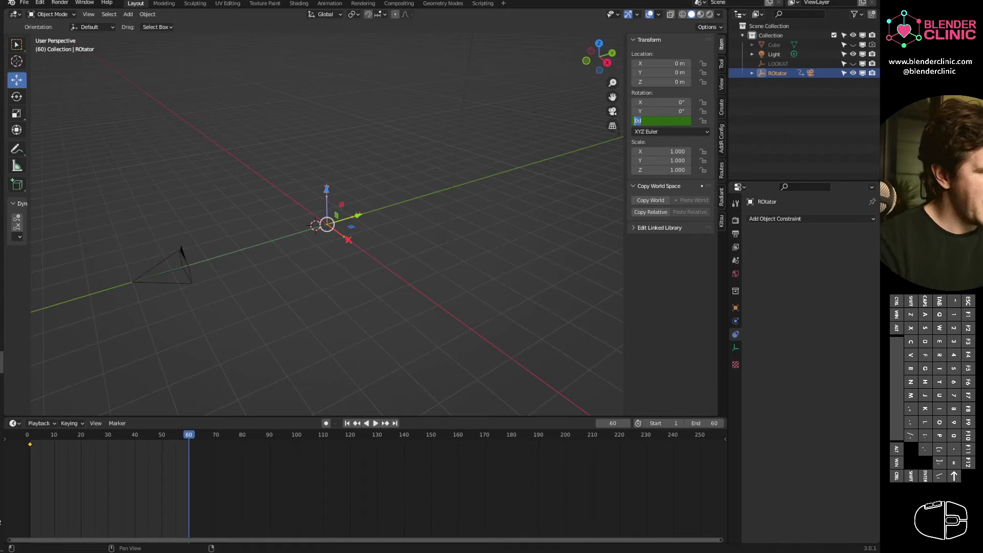
pyautogui.press('Return')
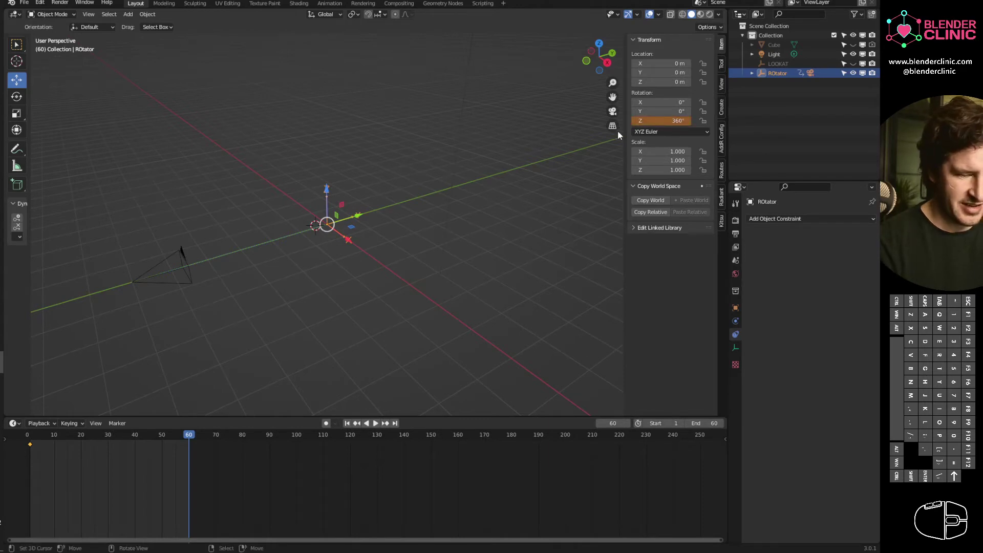
pyautogui.rightClick(671, 123)
pyautogui.click(671, 123)
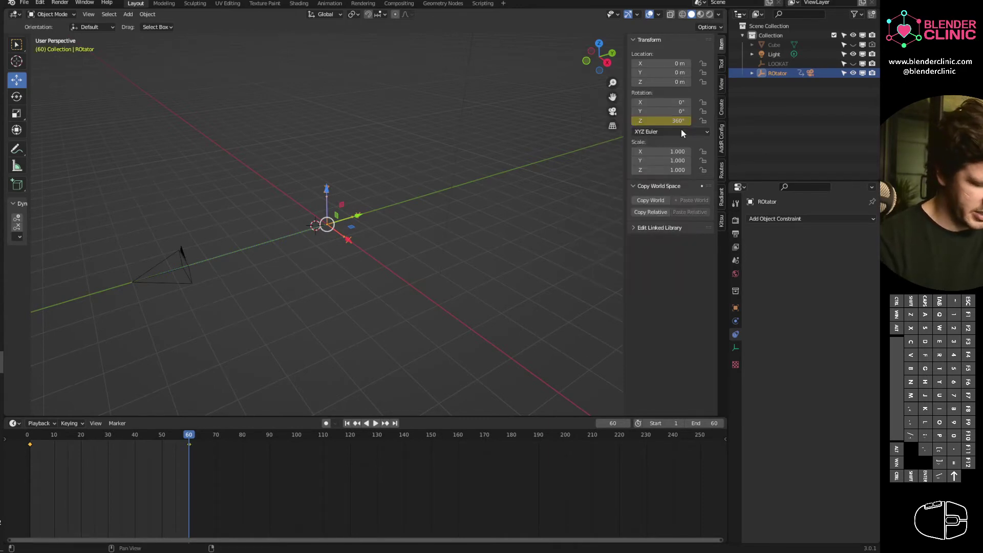
# Make the rotation keyframes use Linear interpolation and preview the spin.
pyautogui.press('space')
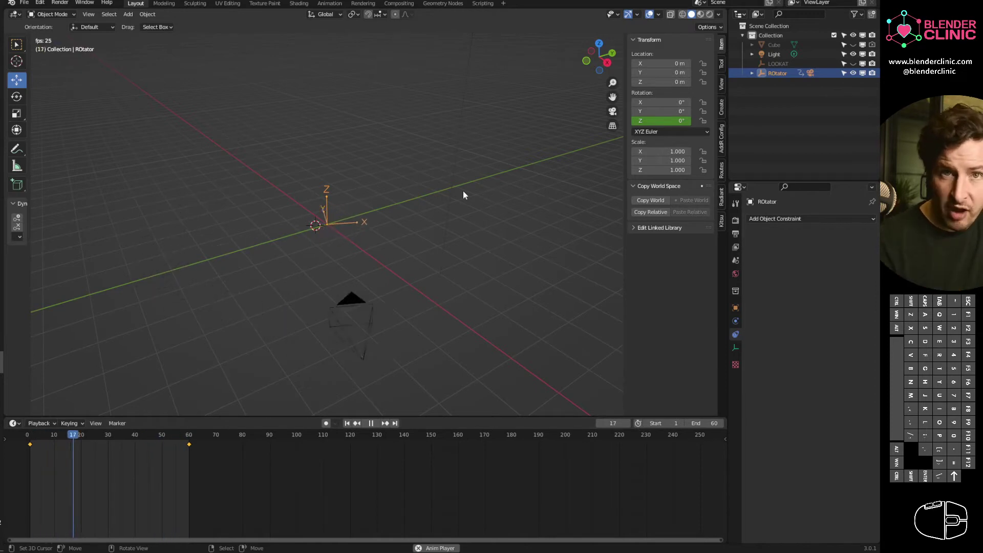
pyautogui.press('space')
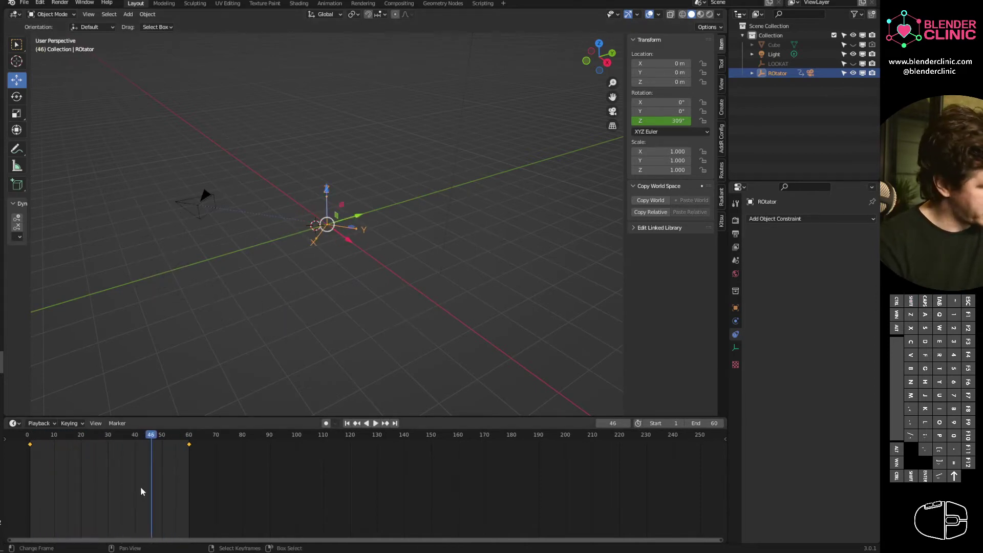
pyautogui.press('t')
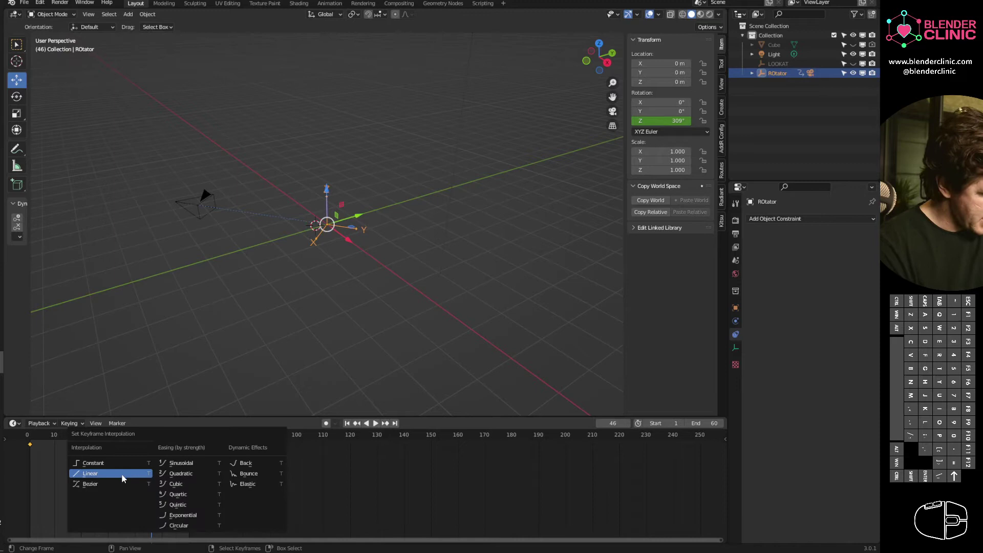
pyautogui.click(124, 474)
pyautogui.click(33, 443)
pyautogui.press('space')
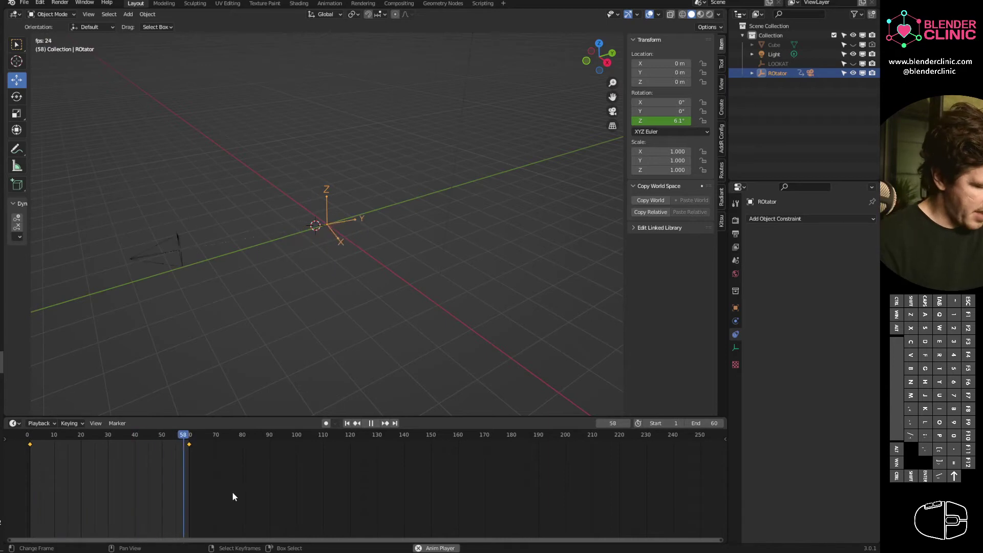
pyautogui.press('space')
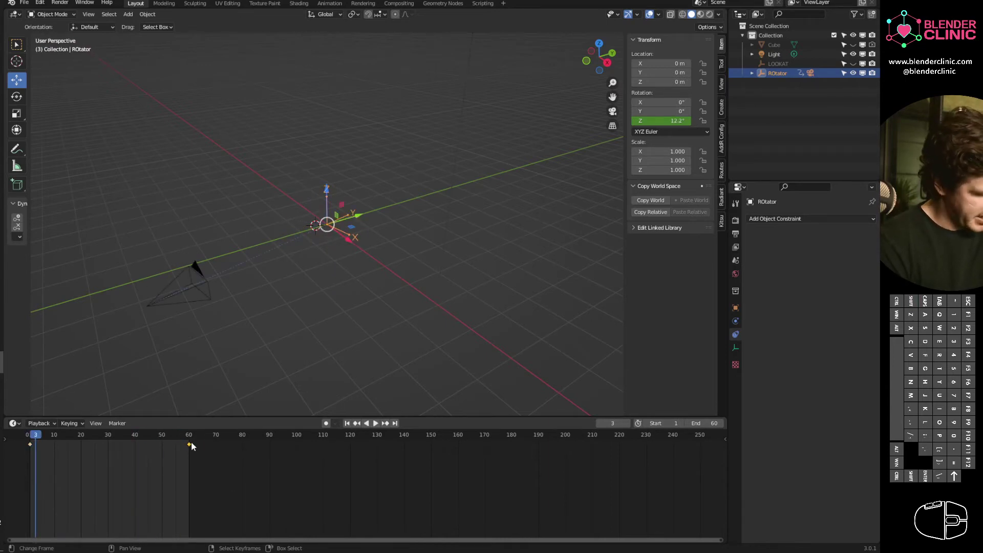
# Move the 360° keyframe to frame 61 and replay the loop.
pyautogui.click(189, 443)
pyautogui.press('g')
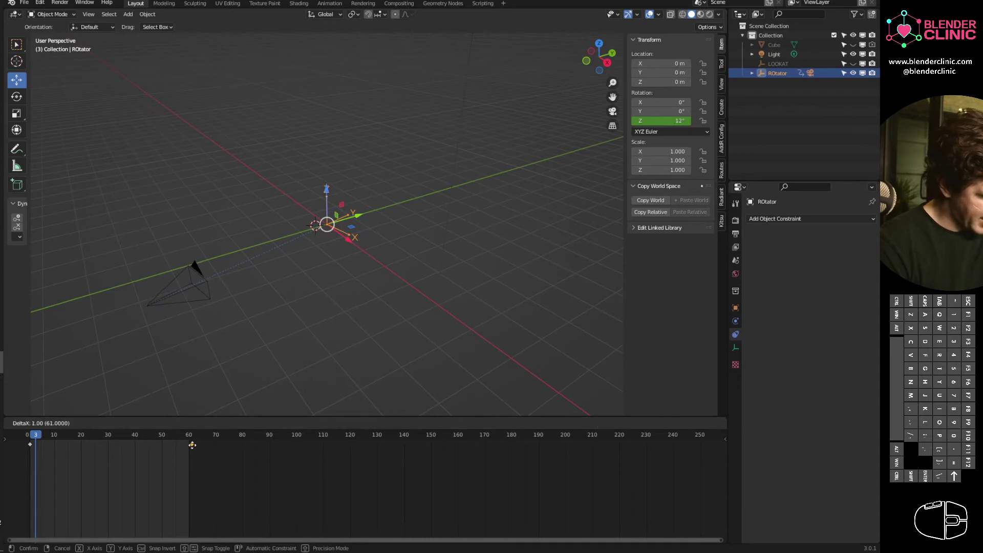
pyautogui.click(192, 446)
pyautogui.click(192, 438)
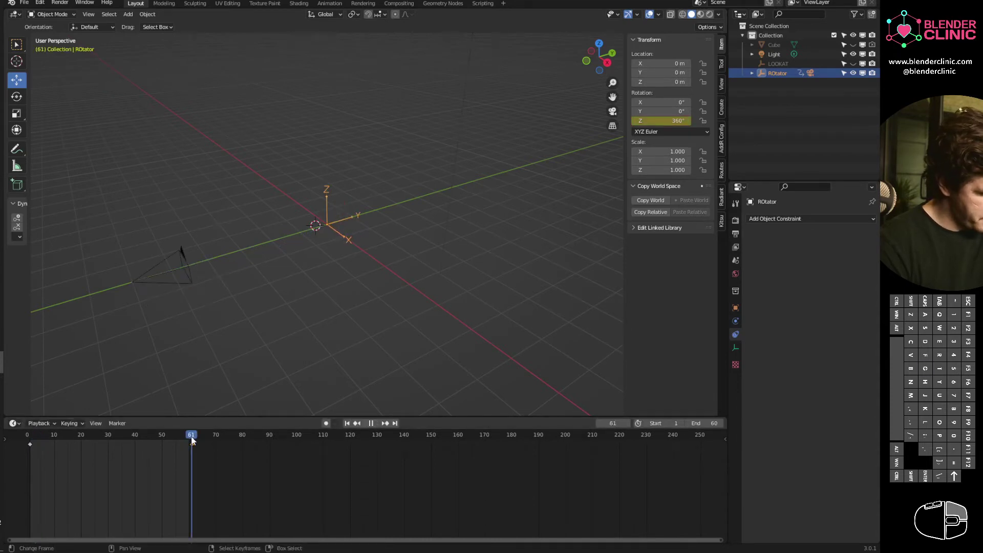
pyautogui.click(31, 437)
pyautogui.press('space')
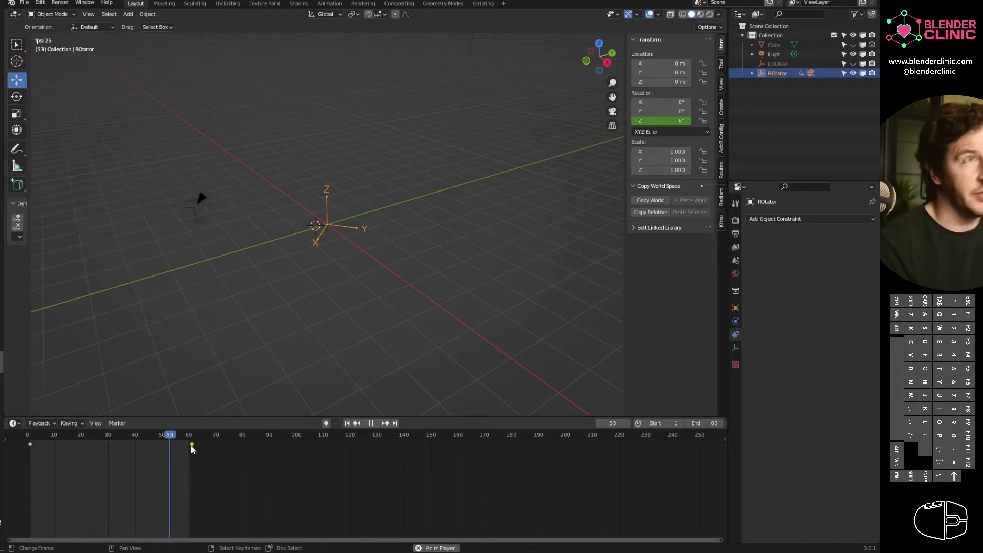
# Preview the turntable through the camera view from frame 60.
pyautogui.press('space')
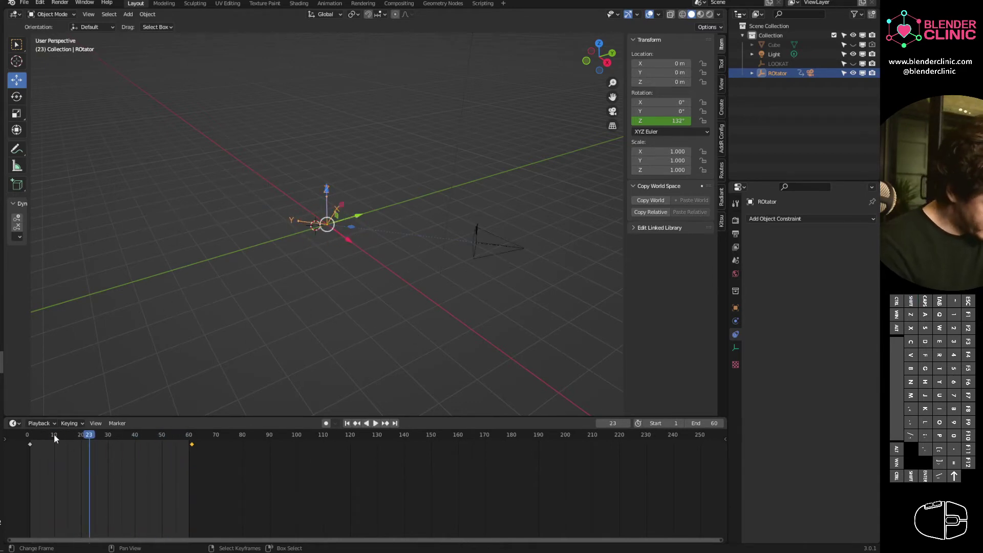
pyautogui.moveTo(53, 434); pyautogui.dragTo(192, 418)
pyautogui.press('KP_0')
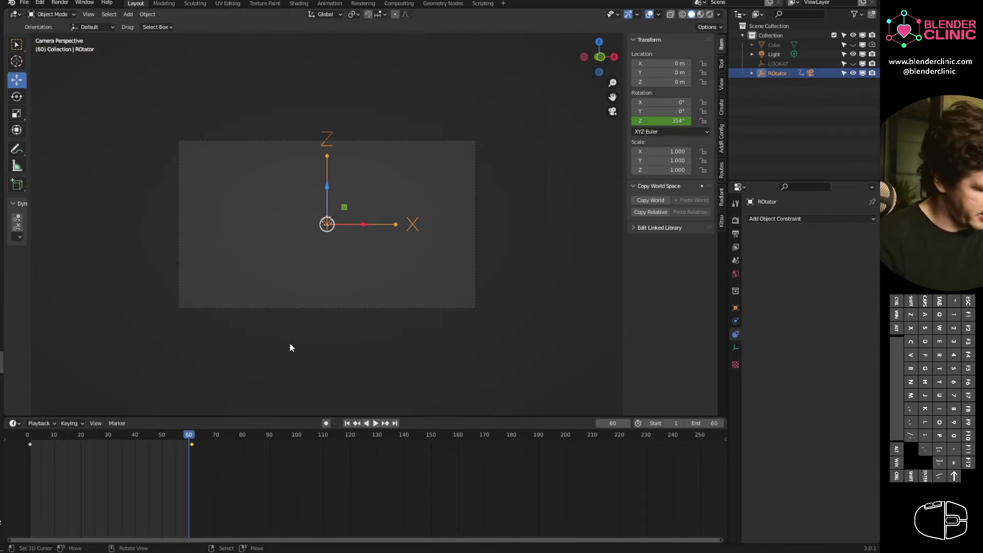
pyautogui.moveTo(616, 84); pyautogui.dragTo(527, 180, button='middle')
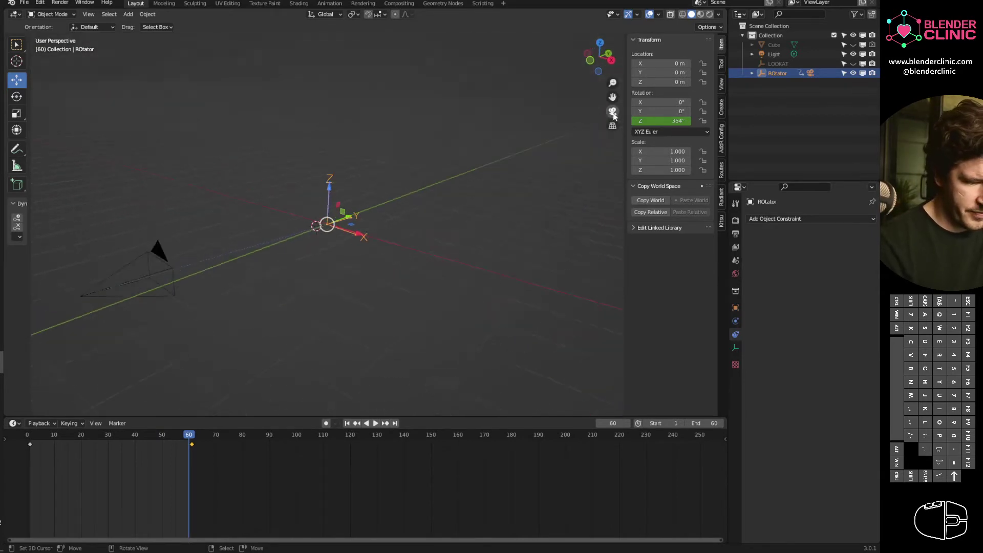
pyautogui.press('KP_0')
pyautogui.press('space')
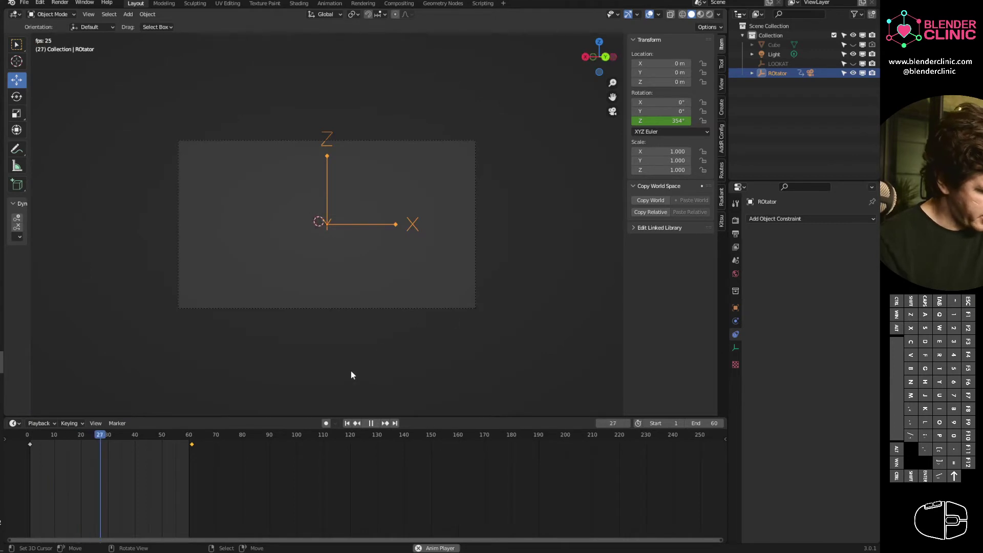
# Unhide the cube and raise the camera to Z 2.7445 m, then replay.
pyautogui.click(852, 44)
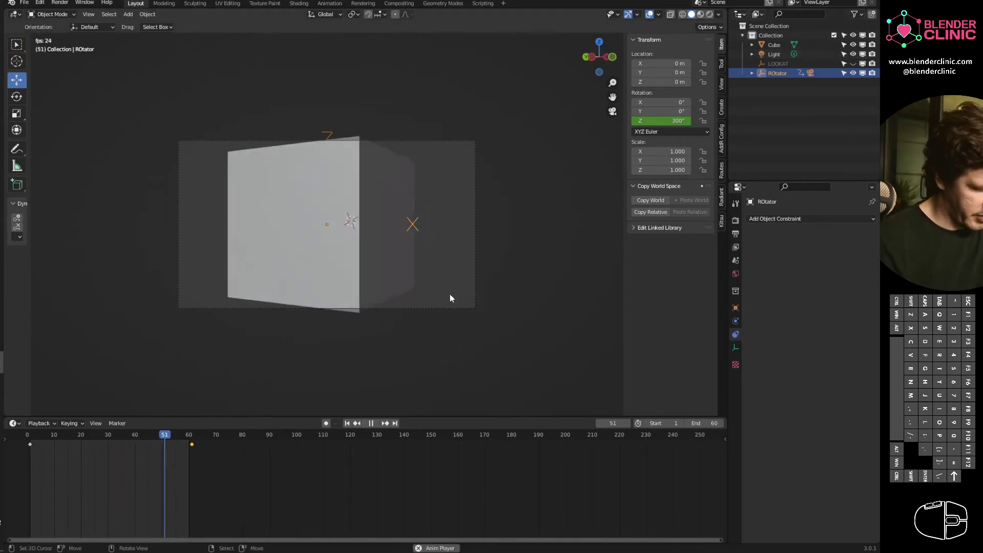
pyautogui.moveTo(463, 330); pyautogui.dragTo(391, 400, button='middle')
pyautogui.press('space')
pyautogui.moveTo(410, 272); pyautogui.dragTo(453, 281, button='middle')
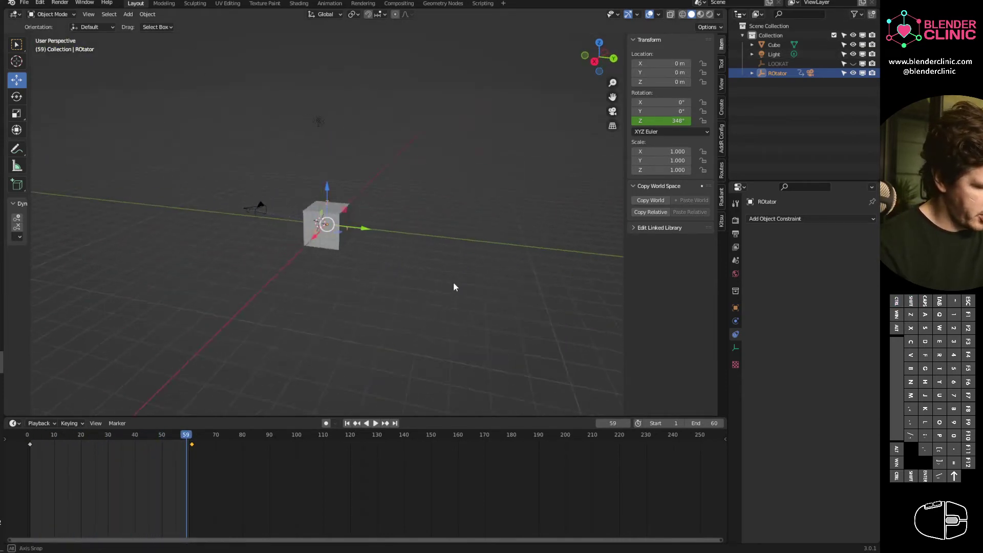
pyautogui.click(253, 214)
pyautogui.moveTo(235, 185); pyautogui.dragTo(245, 133)
pyautogui.press('space')
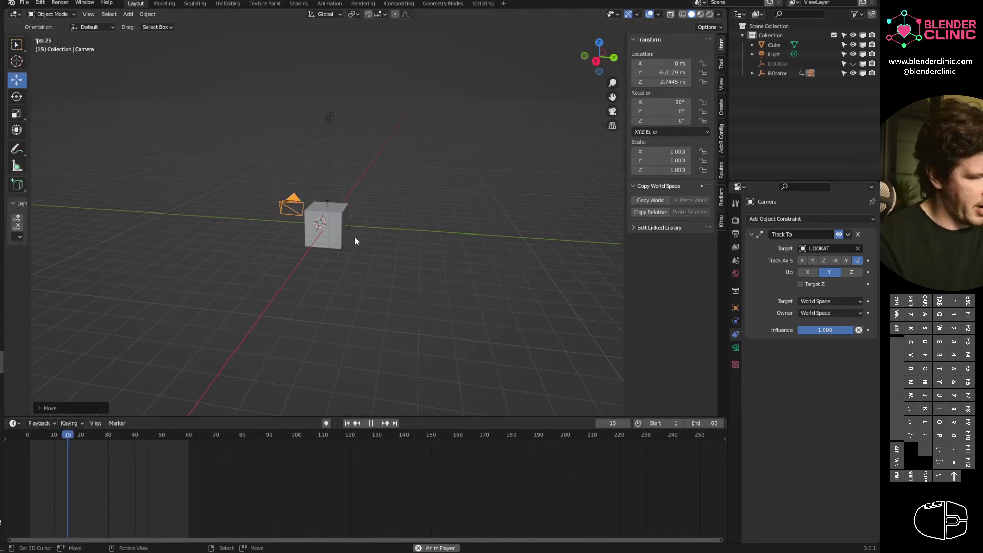
# Lower the camera focal length from 50 mm to 27 mm, then stop playback.
pyautogui.press('KP_0')
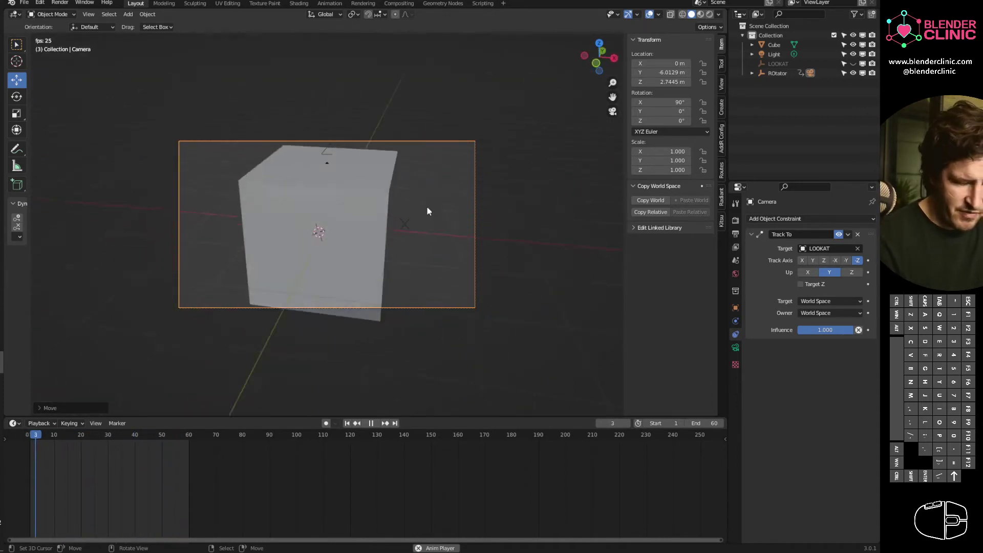
pyautogui.click(736, 349)
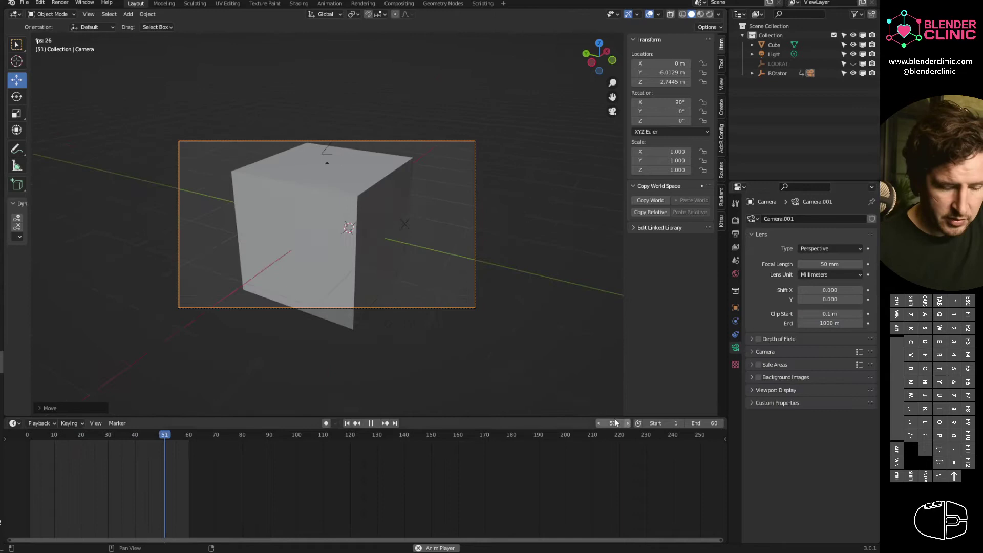
pyautogui.moveTo(824, 262); pyautogui.dragTo(801, 264)
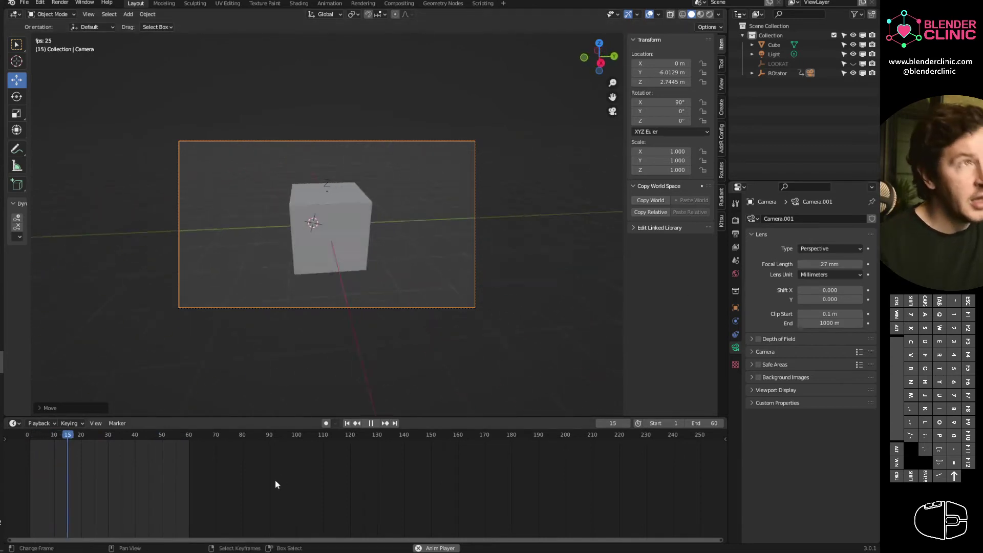
pyautogui.press('space')
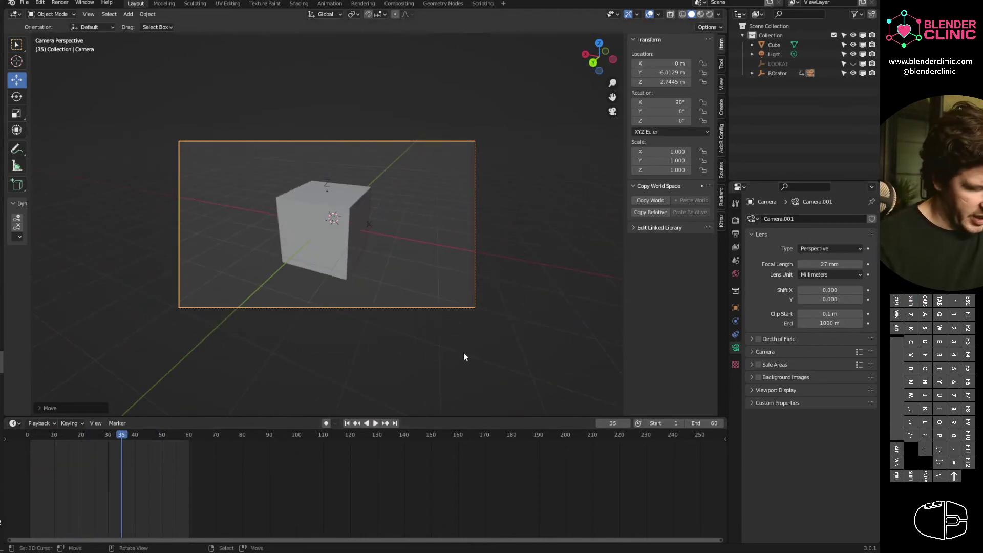
# Switch the viewport to Rendered shading with the overlays hidden.
pyautogui.click(736, 221)
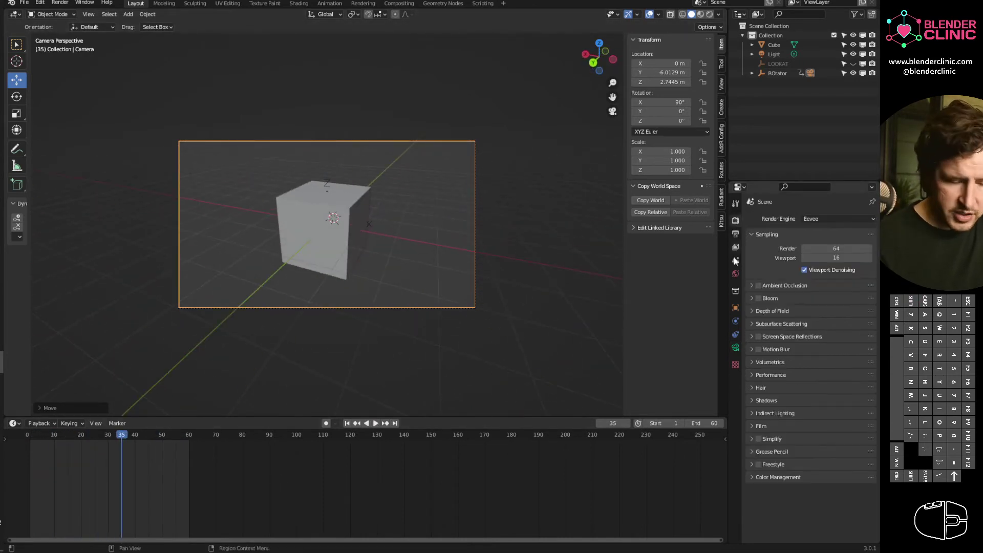
pyautogui.click(819, 219)
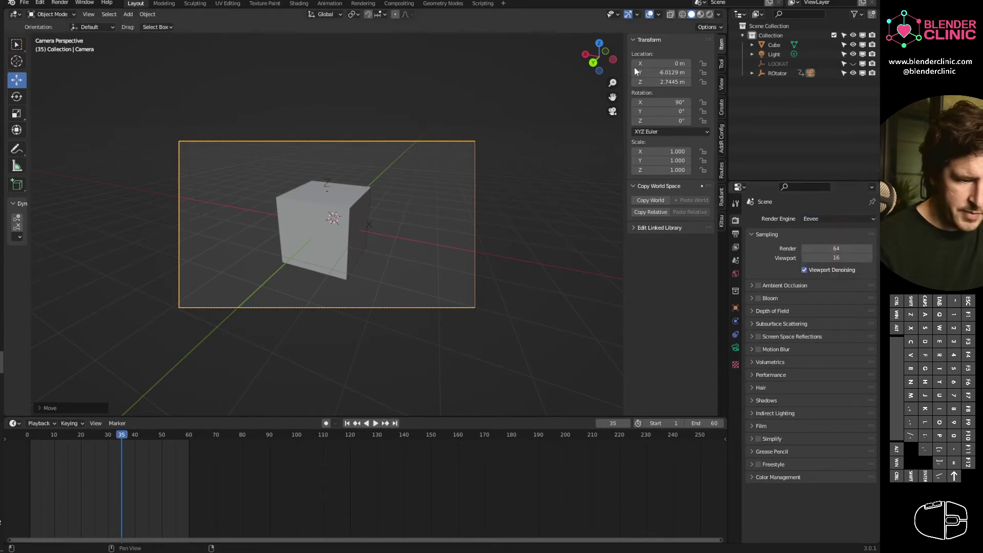
pyautogui.click(710, 14)
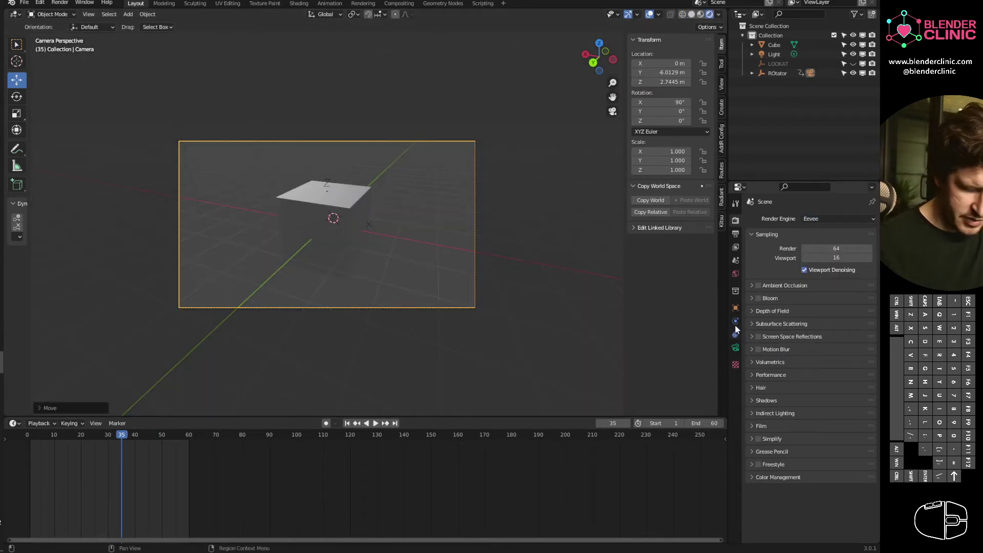
pyautogui.click(649, 14)
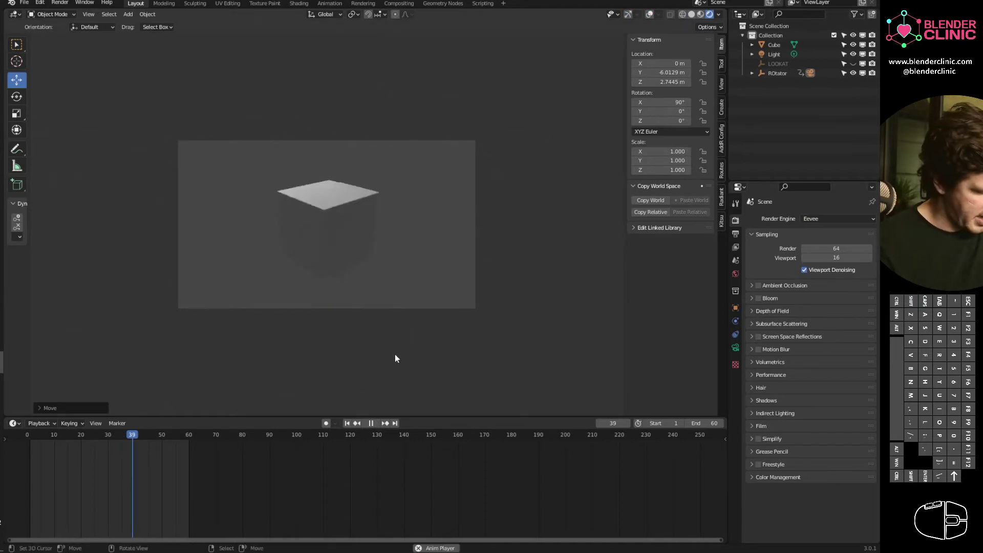
# Set the render engine to Cycles and stop playback at frame 14.
pyautogui.click(834, 219)
pyautogui.click(822, 250)
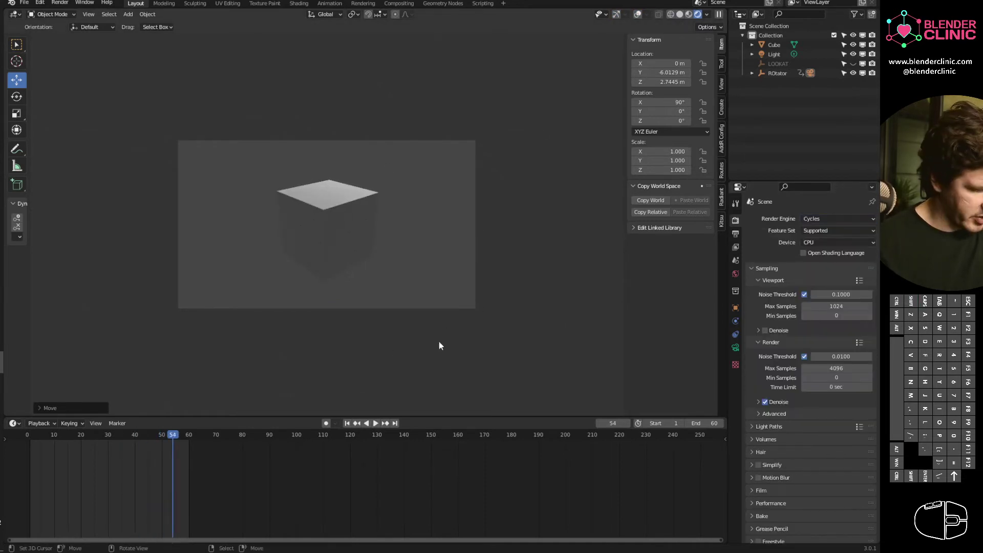
pyautogui.click(65, 435)
pyautogui.press('space')
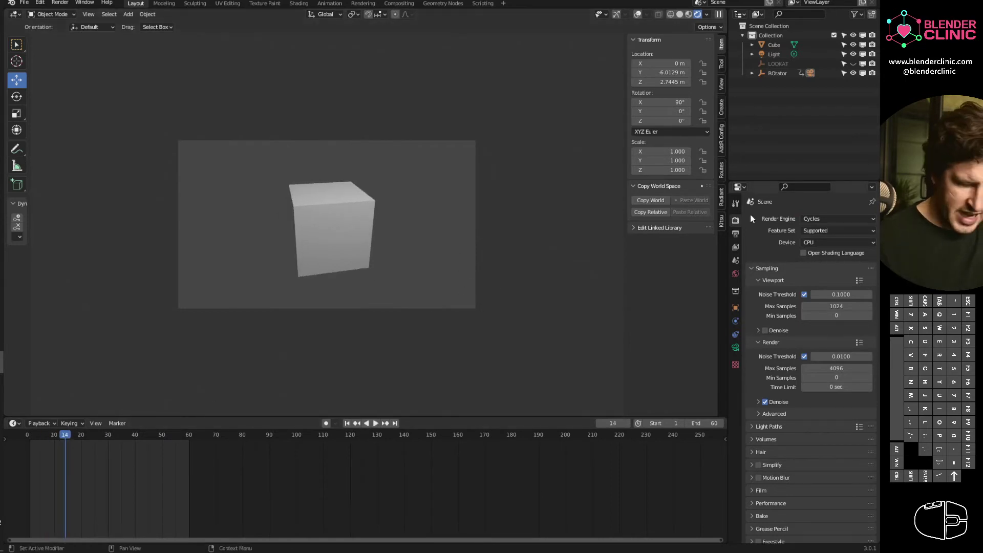
# Set the Cycles render device to GPU Compute.
pyautogui.click(736, 234)
pyautogui.click(736, 220)
pyautogui.click(832, 243)
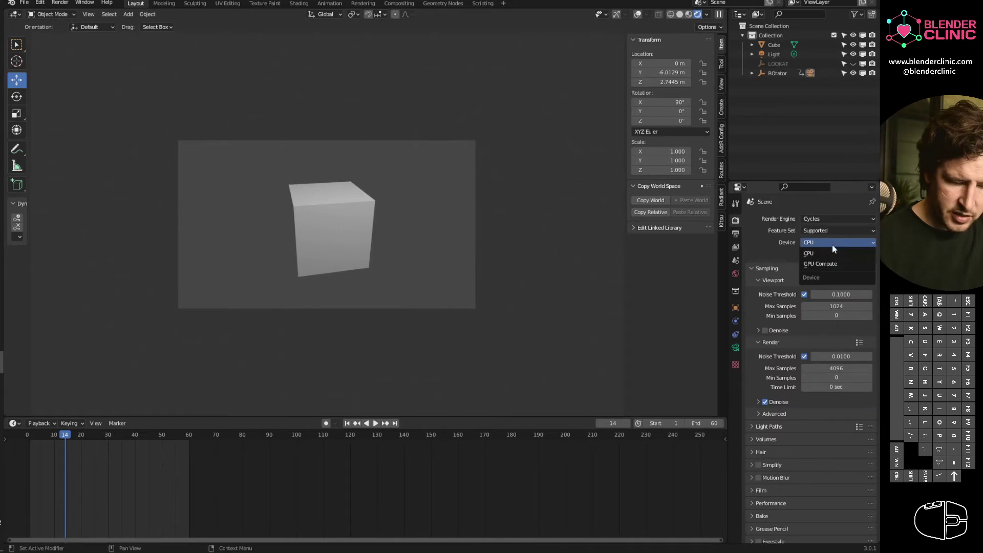
pyautogui.click(829, 264)
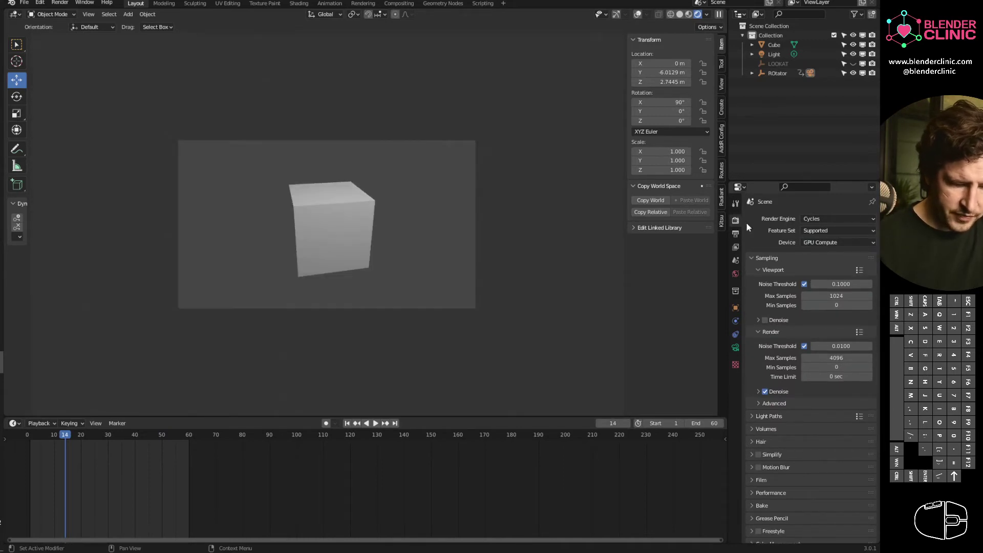
pyautogui.click(736, 234)
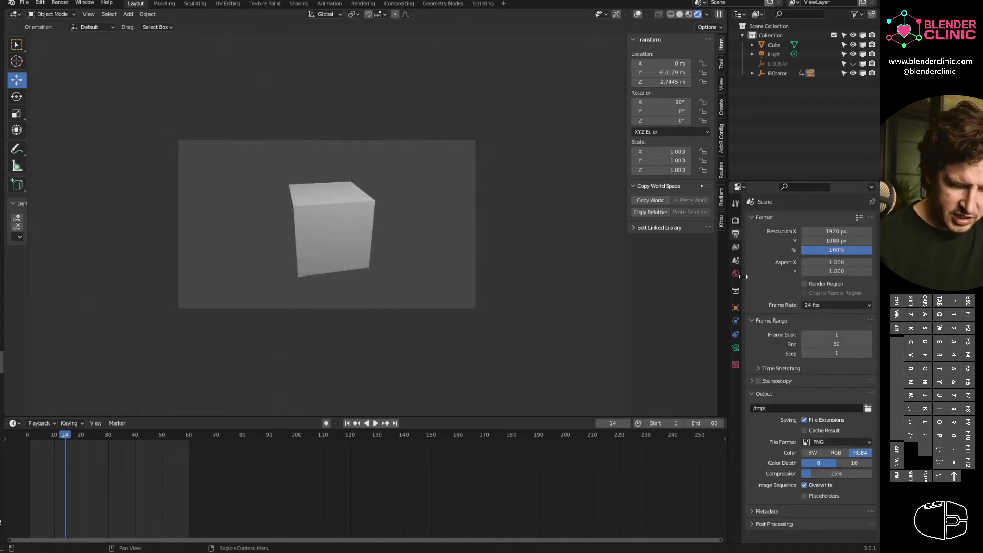
# Set the render output folder to the Desktop.
pyautogui.click(868, 410)
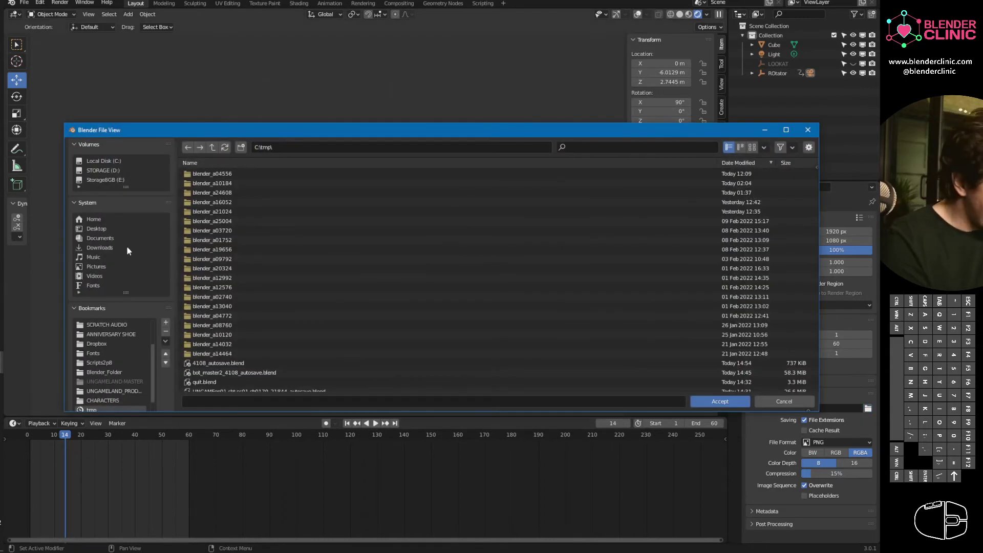
pyautogui.click(113, 230)
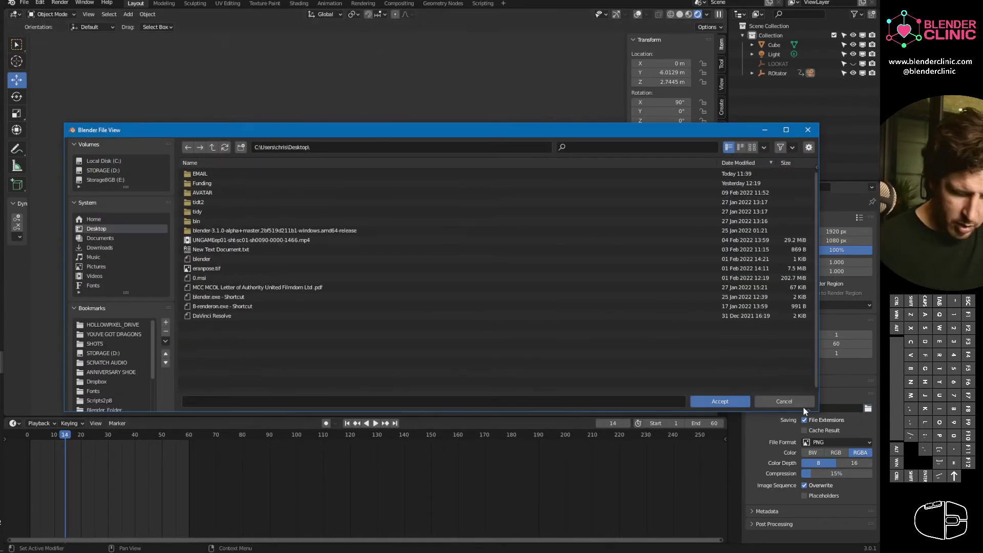
pyautogui.click(722, 401)
# Output FFmpeg Video in an MPEG-4 container, named bestvideo.mp4.
pyautogui.click(840, 443)
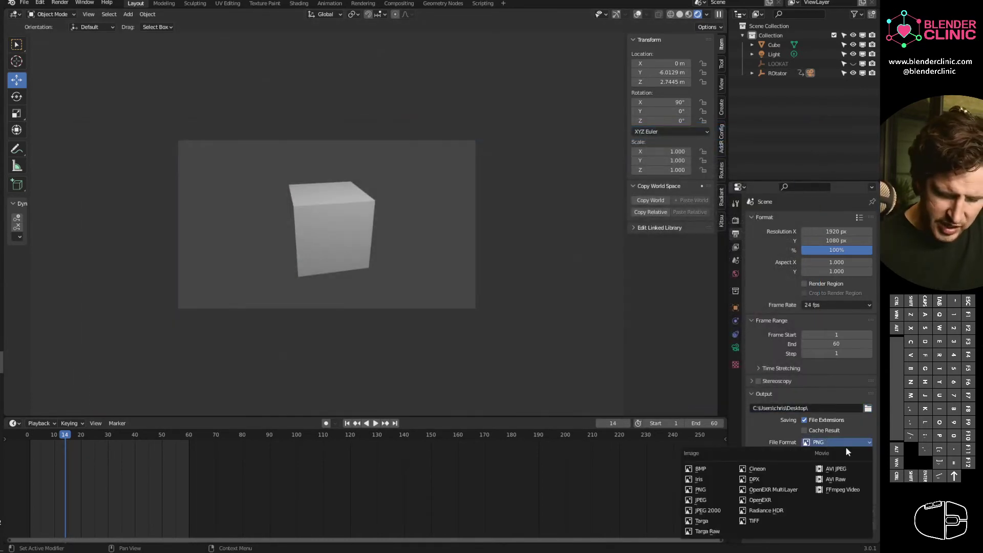
pyautogui.click(835, 492)
pyautogui.click(774, 467)
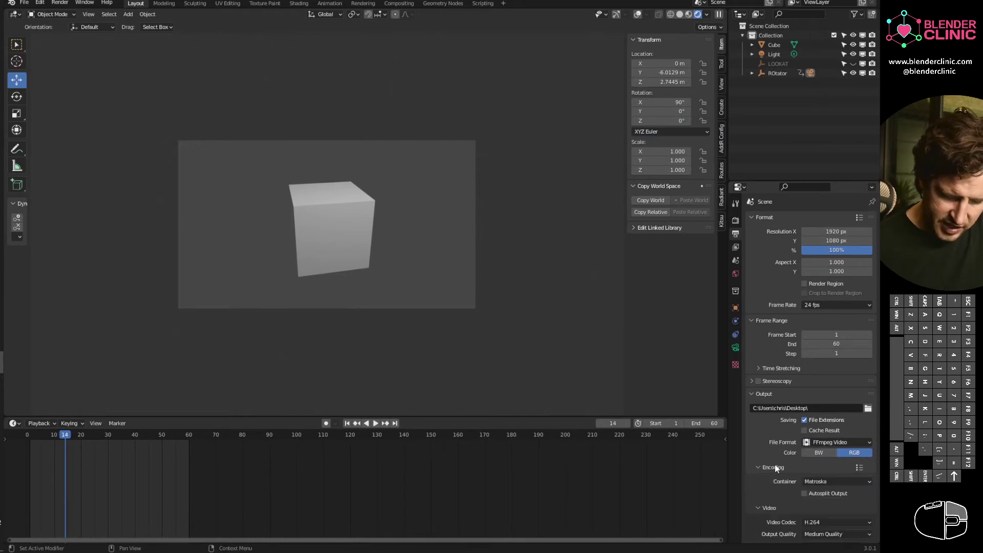
pyautogui.click(833, 482)
pyautogui.click(825, 451)
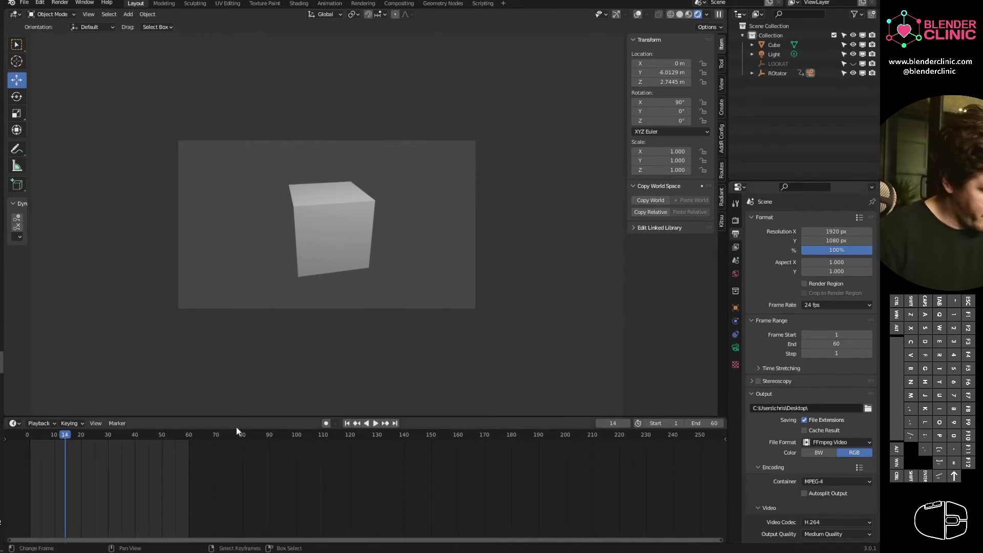
pyautogui.click(835, 408)
pyautogui.click(835, 408)
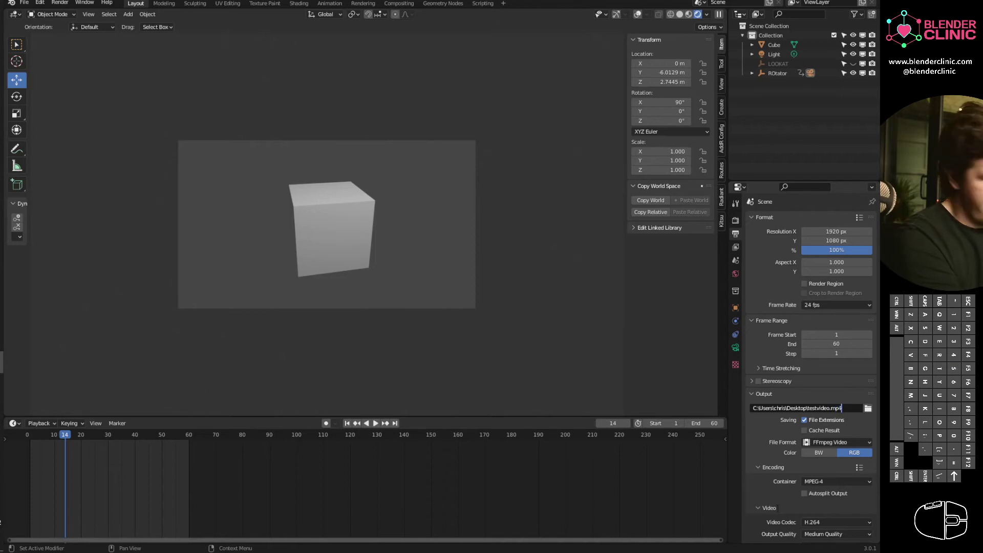
# Start an animation render, then move the render window aside and close it.
pyautogui.click(59, 3)
pyautogui.click(87, 24)
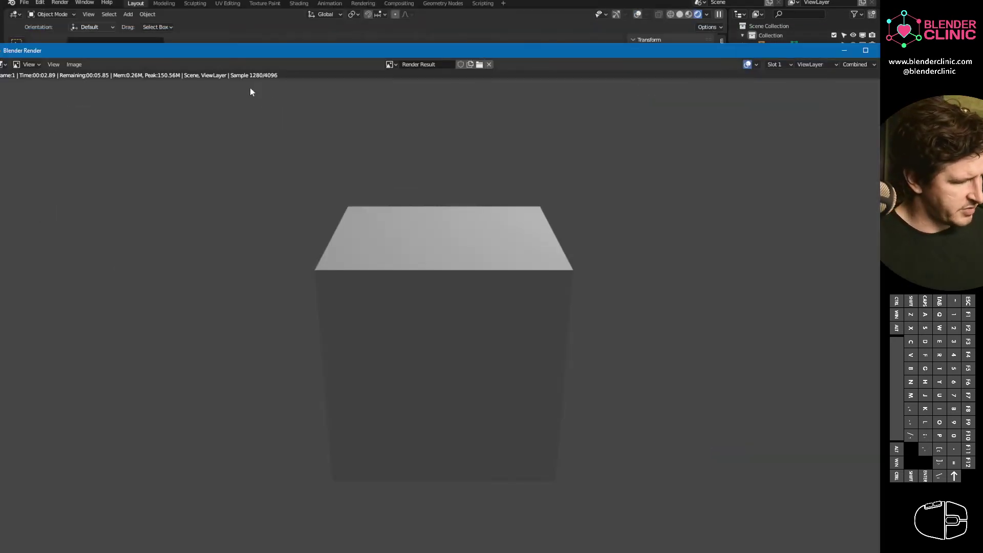
pyautogui.moveTo(766, 51); pyautogui.dragTo(598, 58)
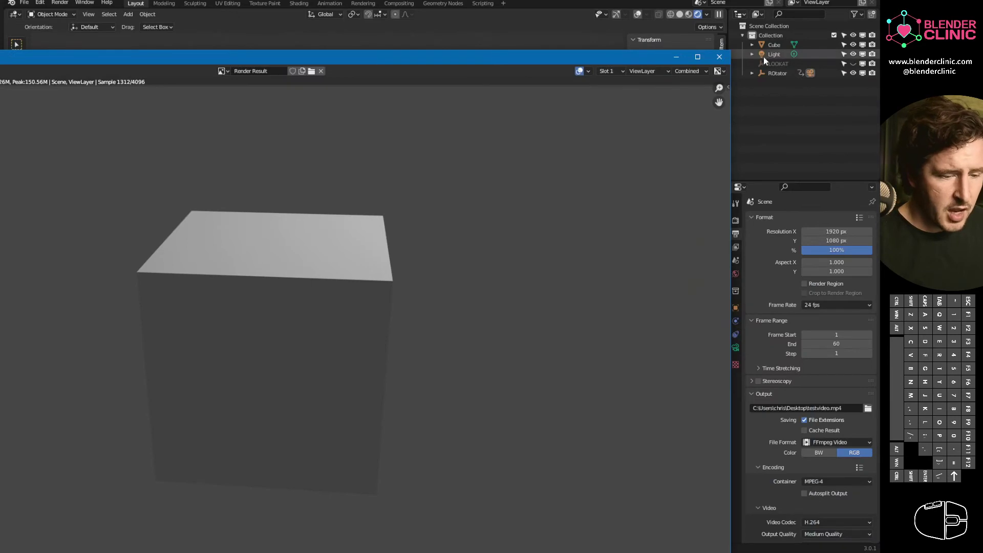
pyautogui.click(720, 56)
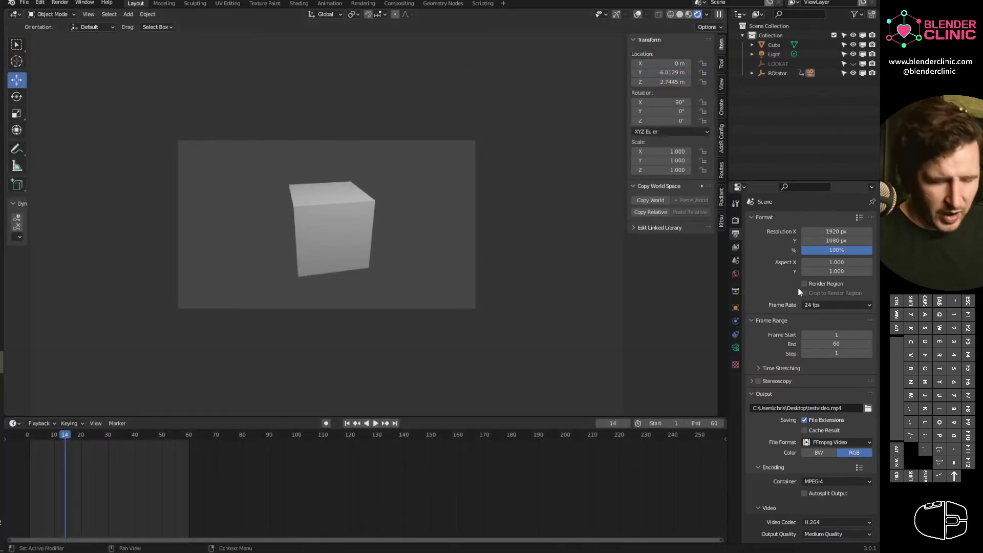
# Collapse the render passes, frame range and output file panels.
pyautogui.click(736, 247)
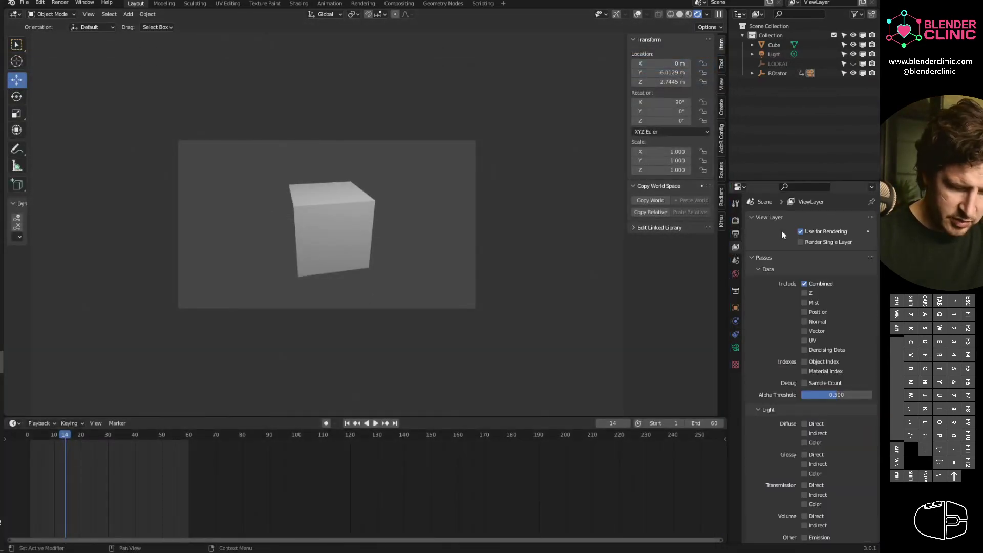
pyautogui.click(756, 259)
pyautogui.click(735, 234)
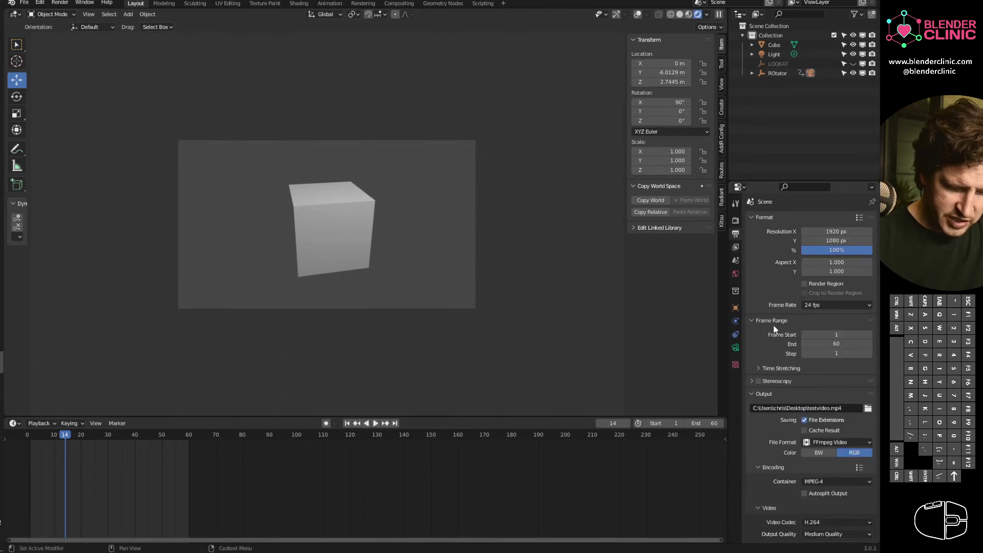
pyautogui.click(753, 320)
pyautogui.click(753, 341)
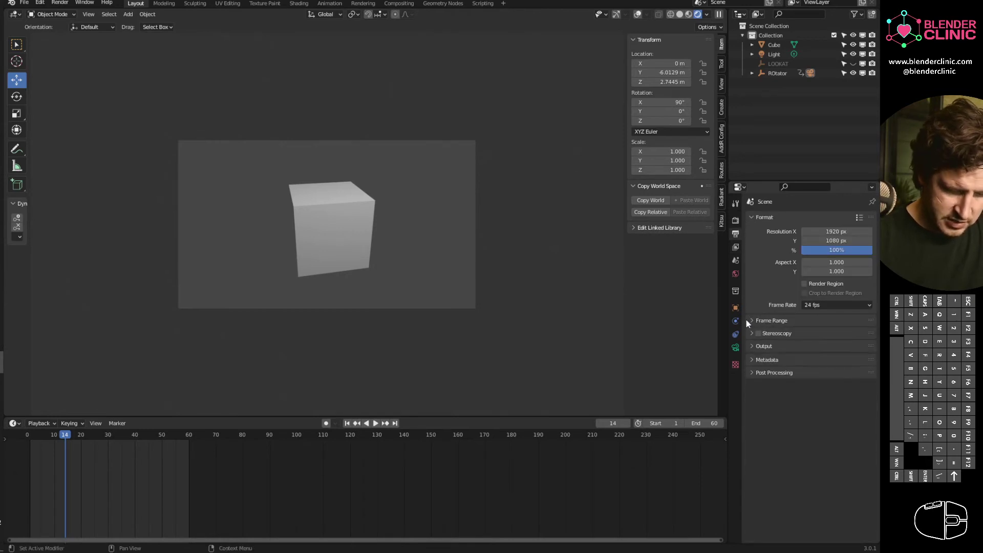
# Set Render Max Samples to 10 and render the animation with Cycles.
pyautogui.click(735, 221)
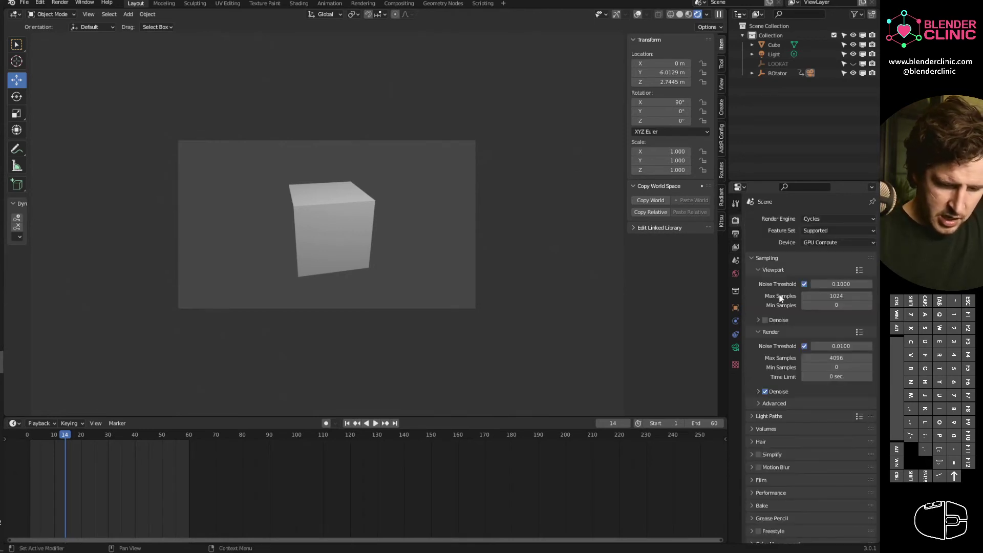
pyautogui.click(828, 357)
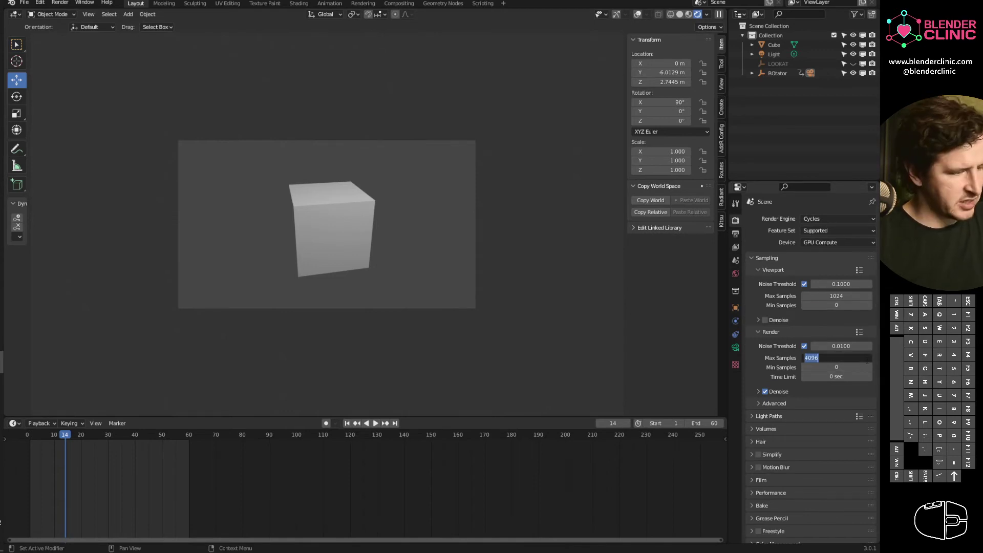
pyautogui.write('10')
pyautogui.press('Return')
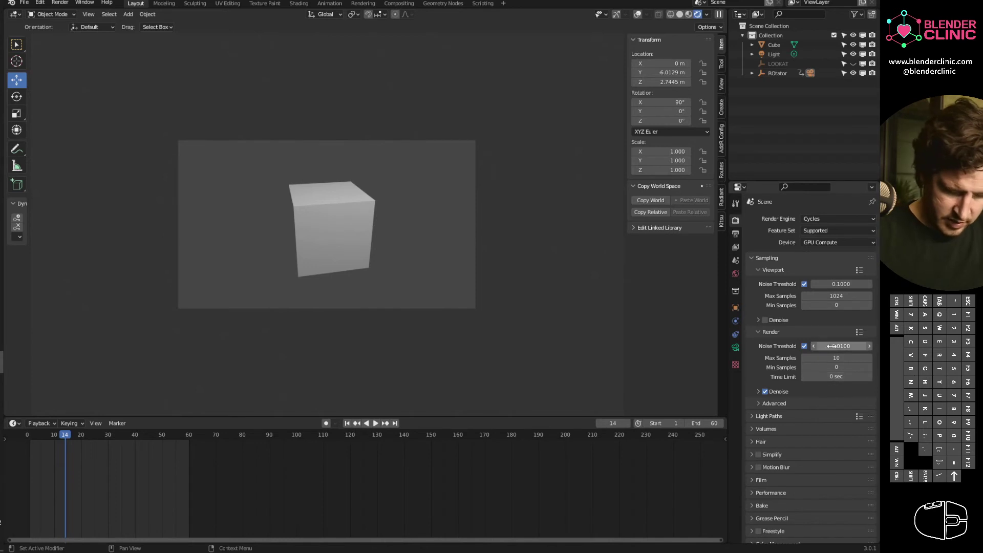
pyautogui.click(60, 2)
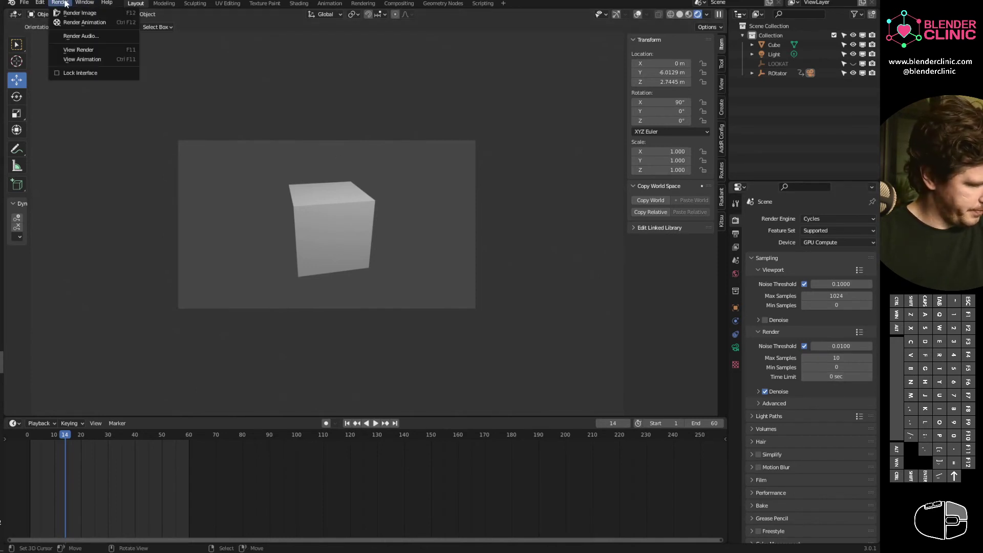
pyautogui.click(73, 22)
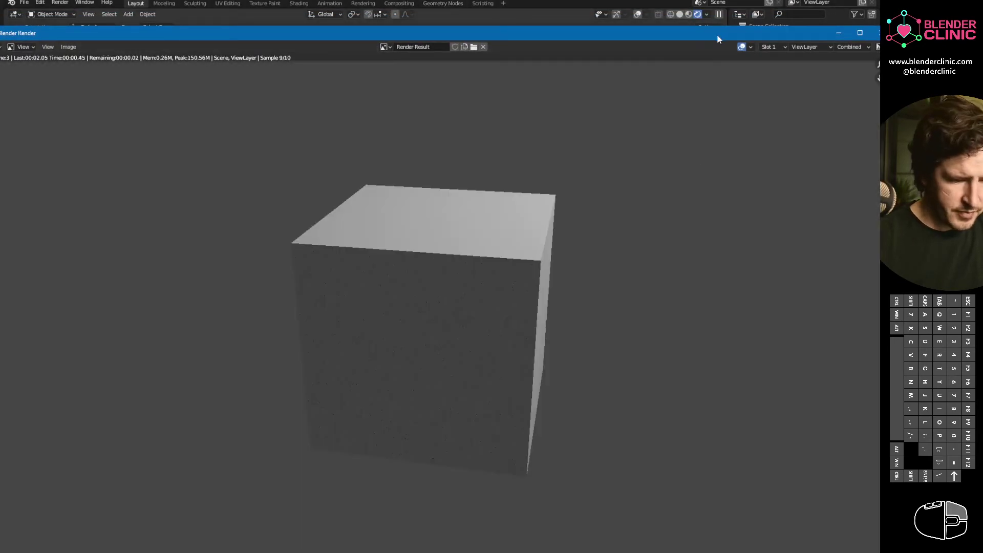
pyautogui.moveTo(717, 34); pyautogui.dragTo(700, 65)
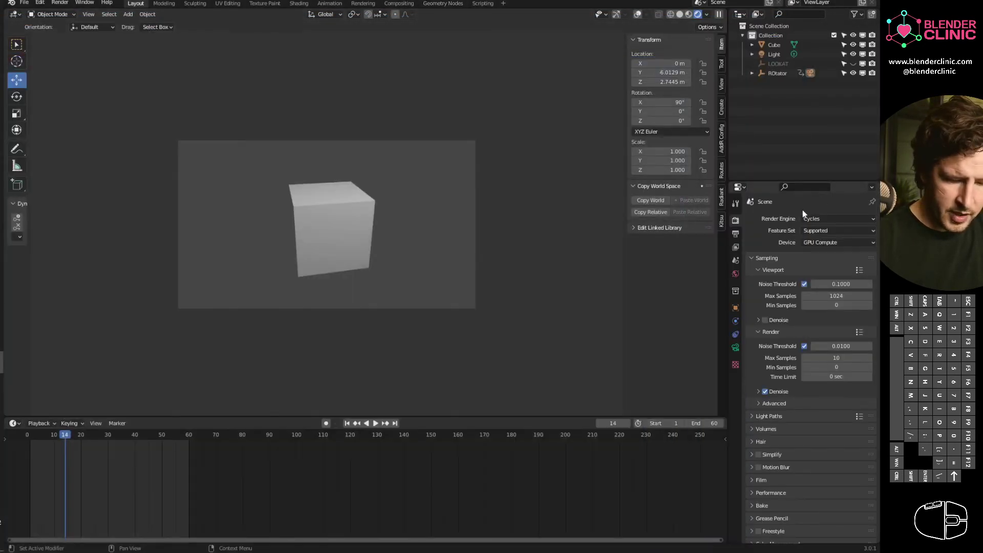
# Switch the engine to Eevee, re-render the animation, and close the render window.
pyautogui.click(819, 219)
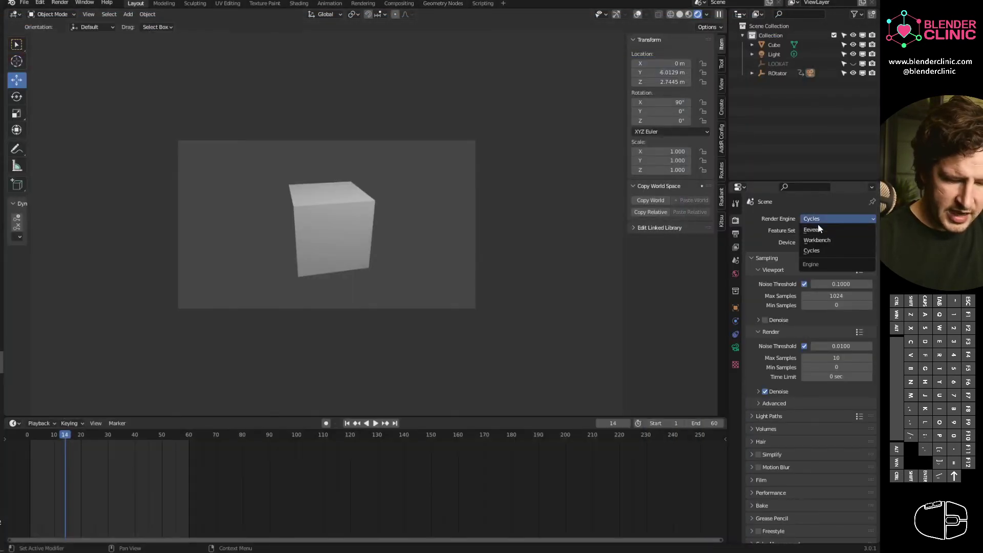
pyautogui.click(818, 230)
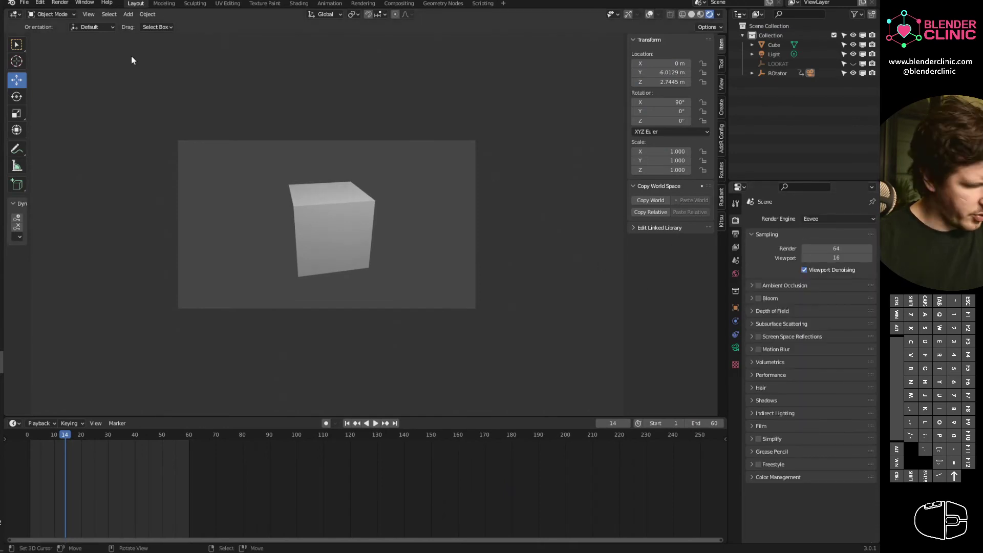
pyautogui.click(94, 5)
pyautogui.moveTo(60, 3)
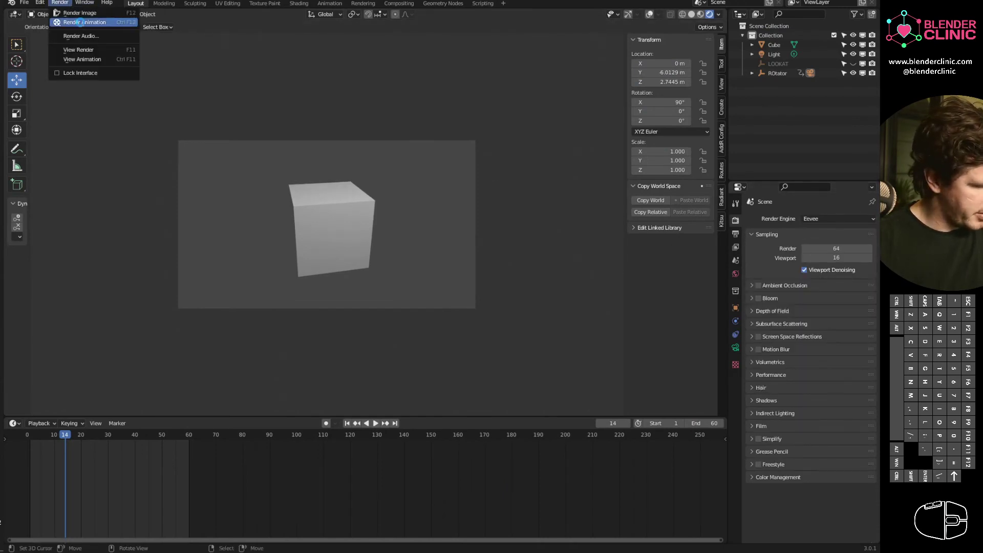
pyautogui.click(81, 22)
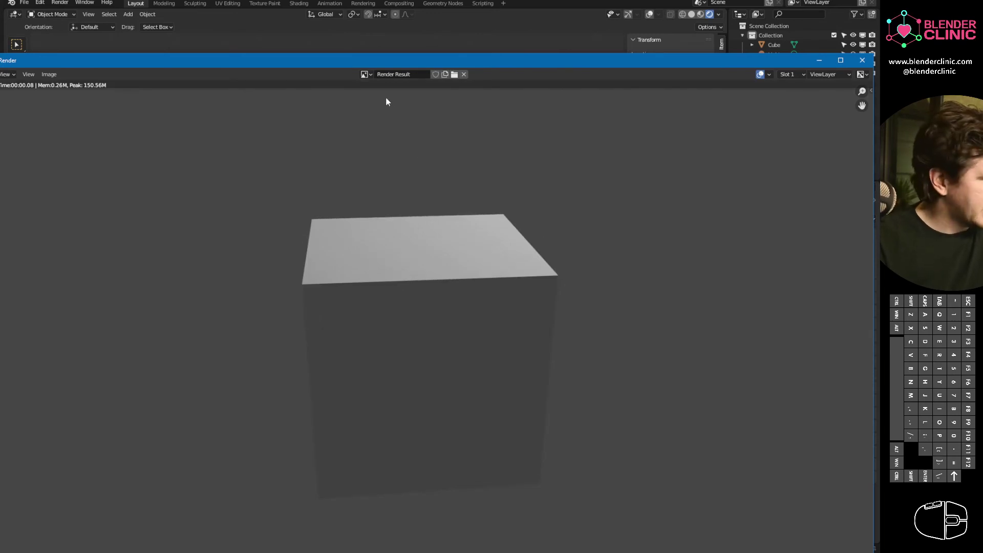
pyautogui.click(863, 61)
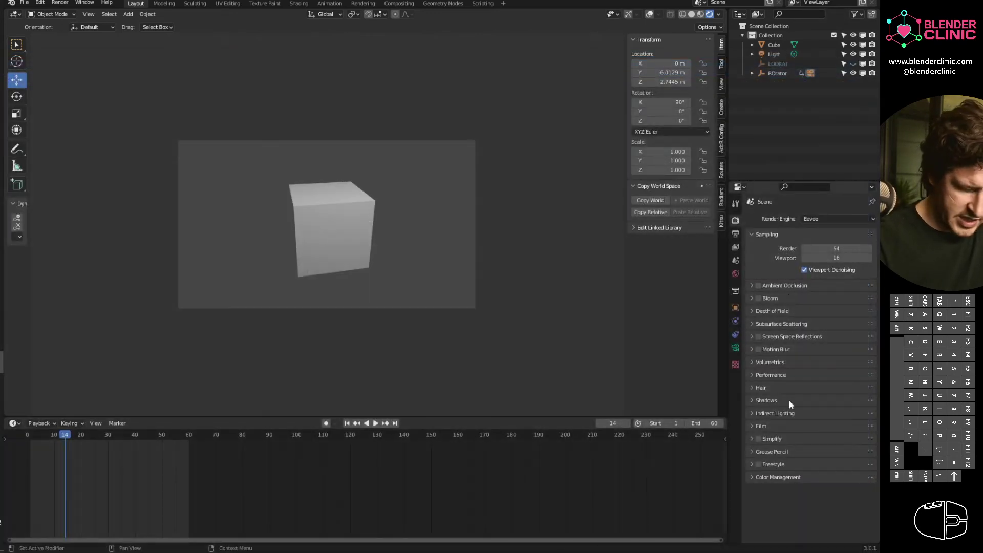
# Clear the desktop, replay the testvideo clip in Movies & TV, then close the player.
pyautogui.moveTo(2, 51)
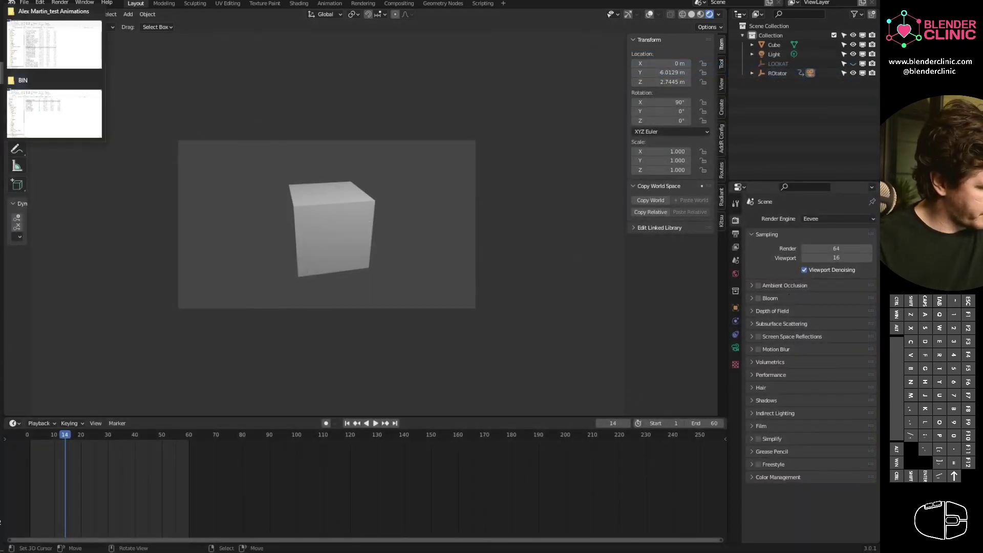
pyautogui.click(2, 521)
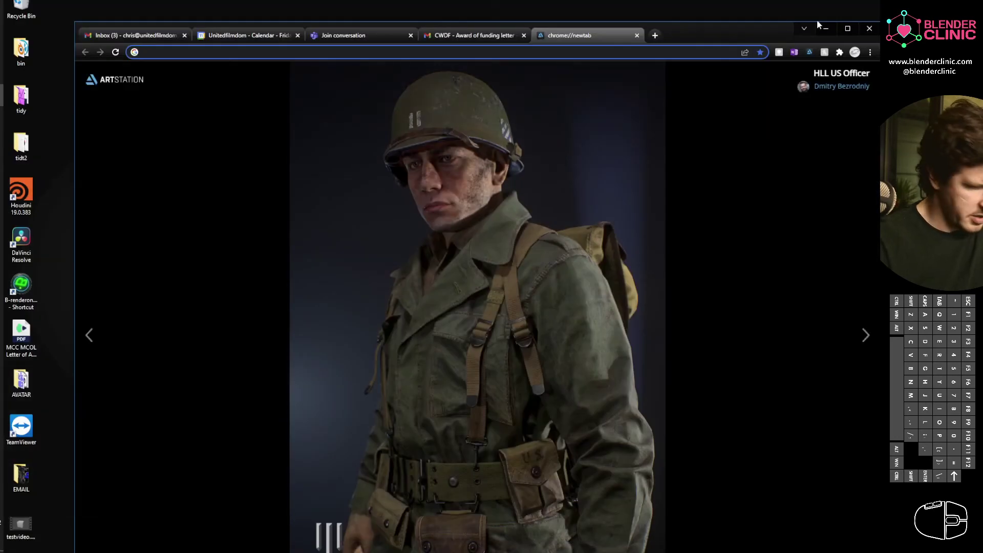
pyautogui.click(826, 28)
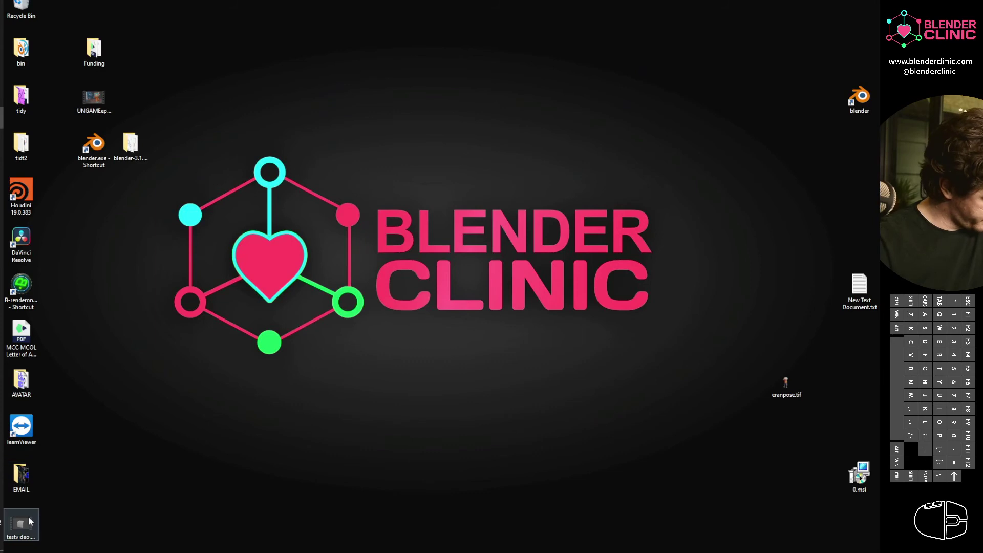
pyautogui.moveTo(23, 521); pyautogui.dragTo(288, 290)
pyautogui.click(434, 315)
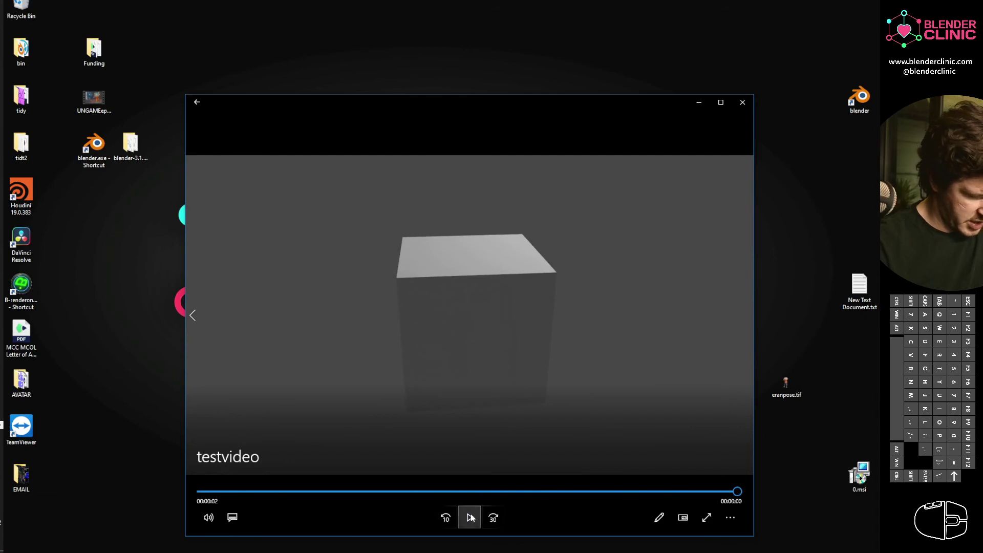
pyautogui.click(469, 517)
pyautogui.click(742, 102)
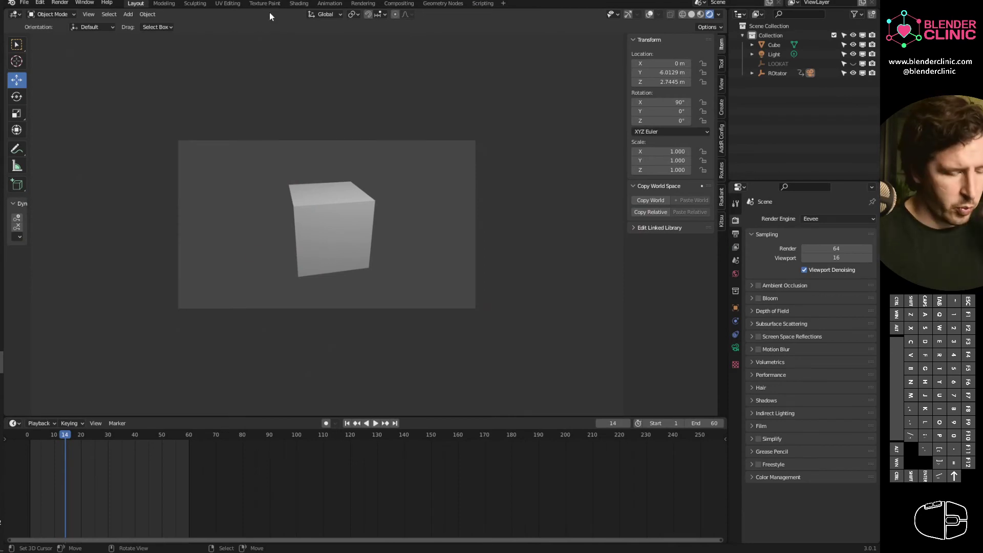
# Switch the viewport to Solid shading and try Workbench before returning to Eevee.
pyautogui.click(692, 15)
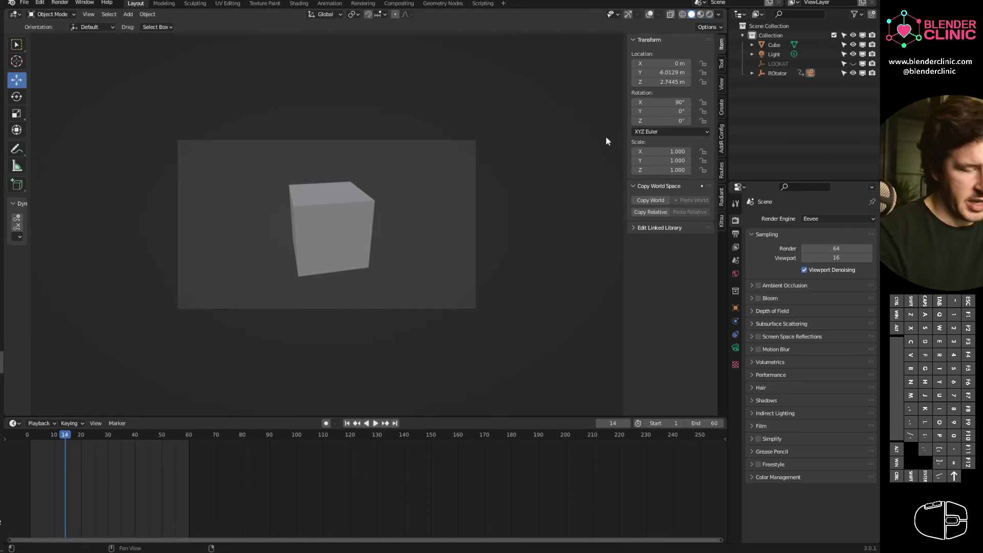
pyautogui.click(819, 218)
pyautogui.click(832, 241)
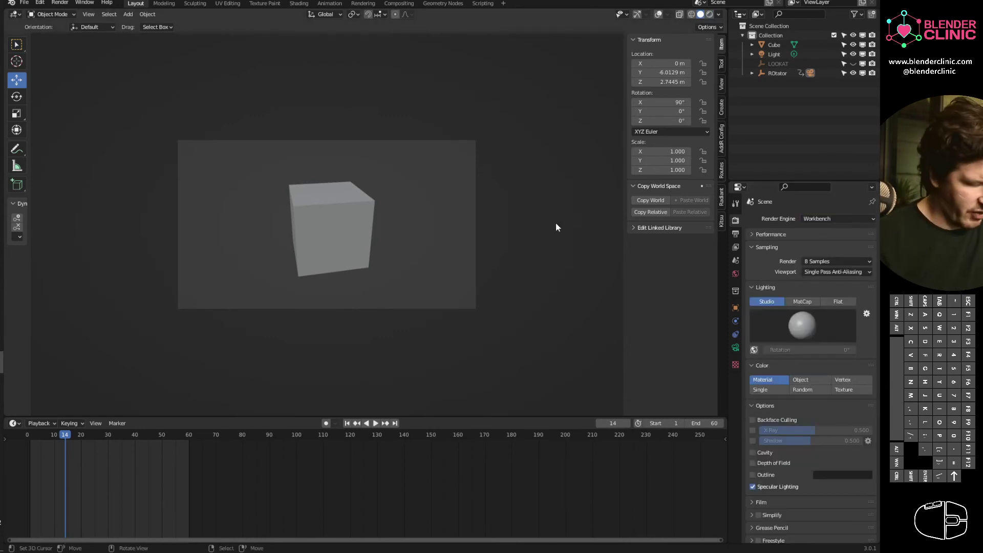
pyautogui.click(829, 219)
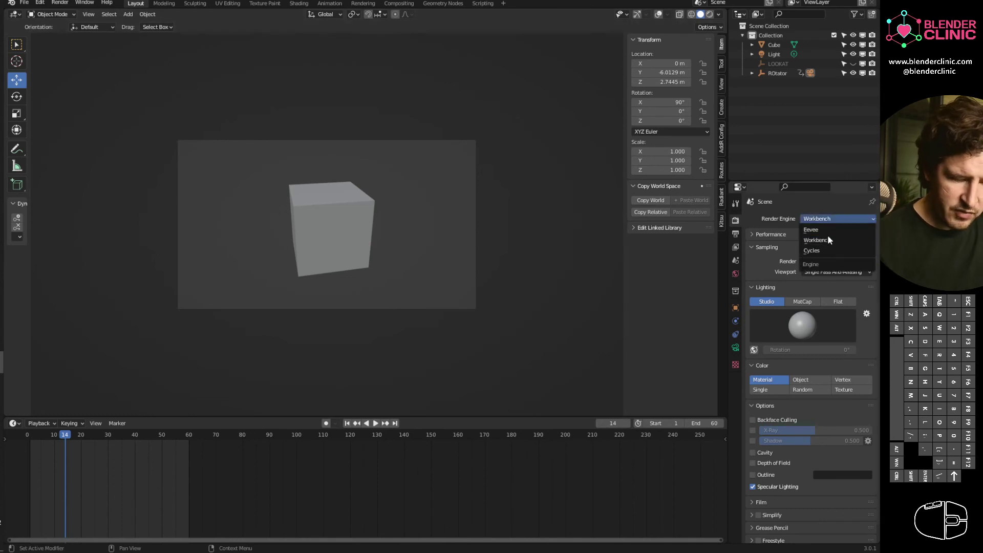
pyautogui.click(827, 228)
# Turn the viewport overlays back on while scrubbing between frames 30 and 28.
pyautogui.moveTo(74, 434); pyautogui.dragTo(108, 434)
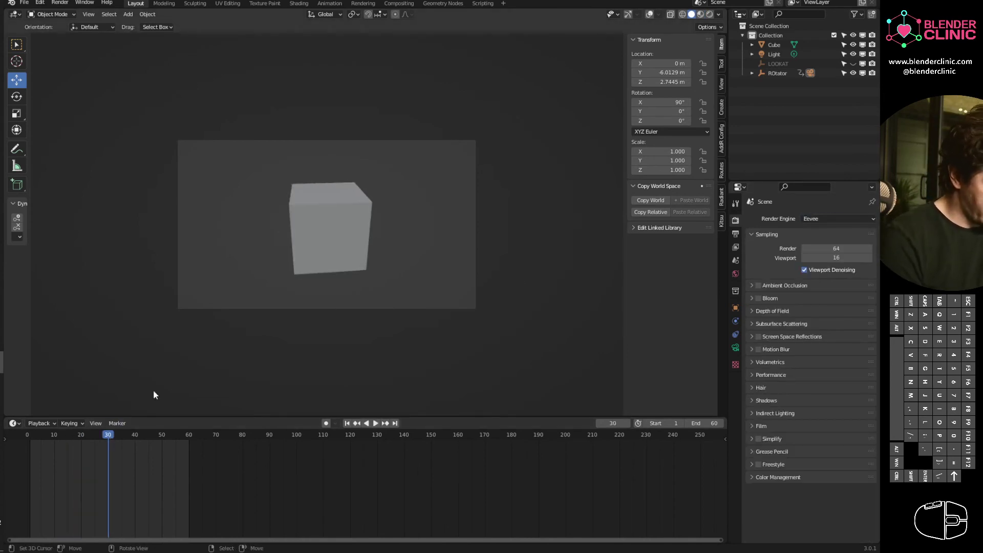
pyautogui.click(628, 14)
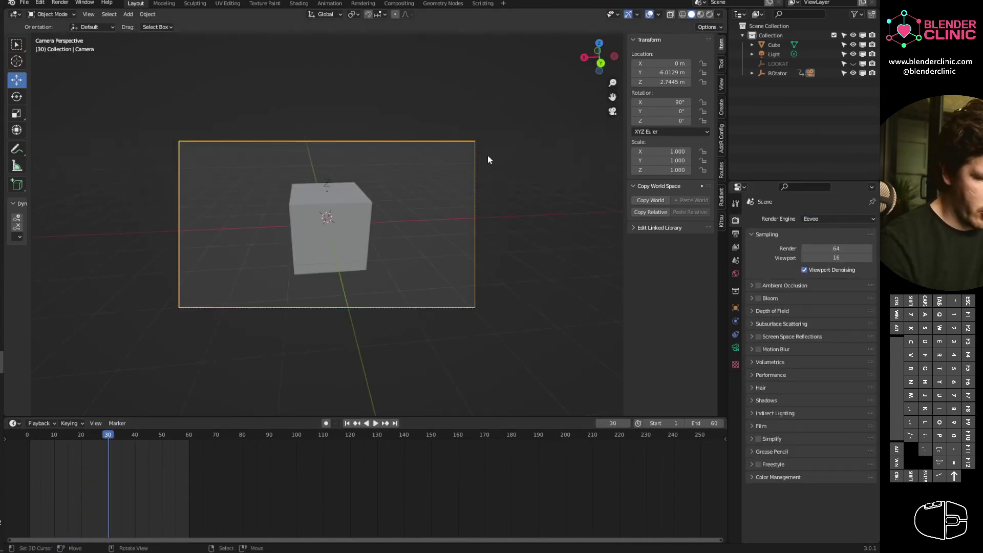
pyautogui.moveTo(123, 435); pyautogui.dragTo(102, 436)
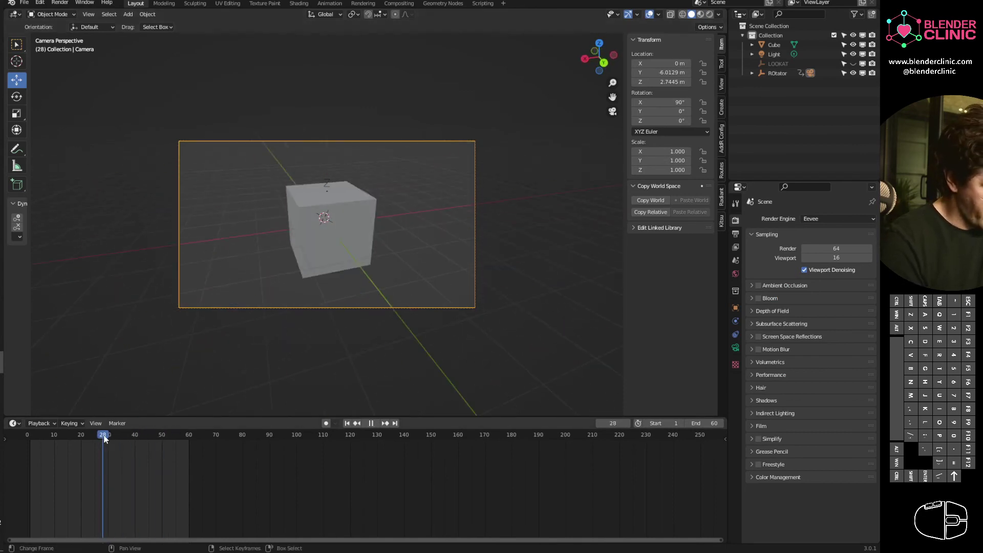
# Toggle the wireframe overlay, play the animation, and hide the navigation gizmos.
pyautogui.click(659, 15)
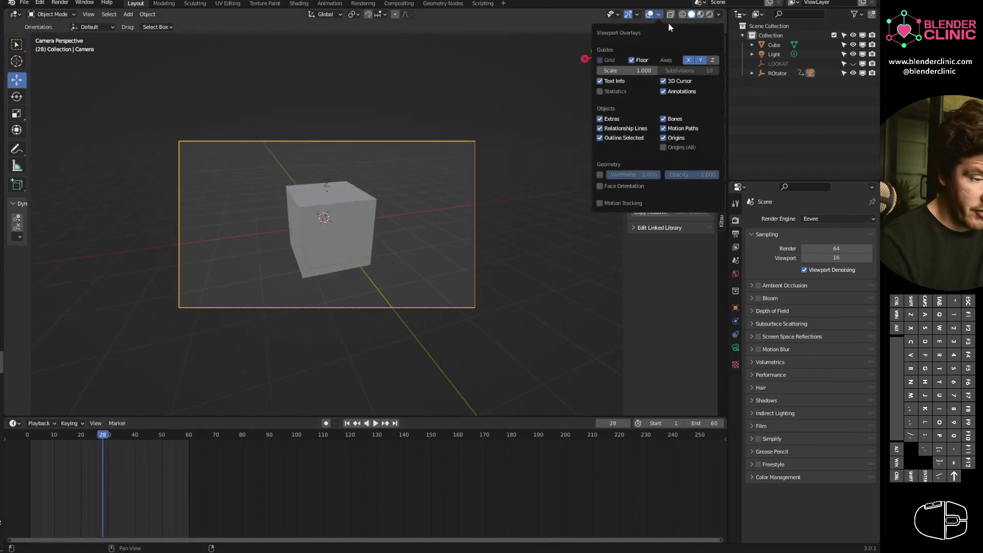
pyautogui.click(600, 174)
pyautogui.scroll(2, 392, 279)
pyautogui.press('space')
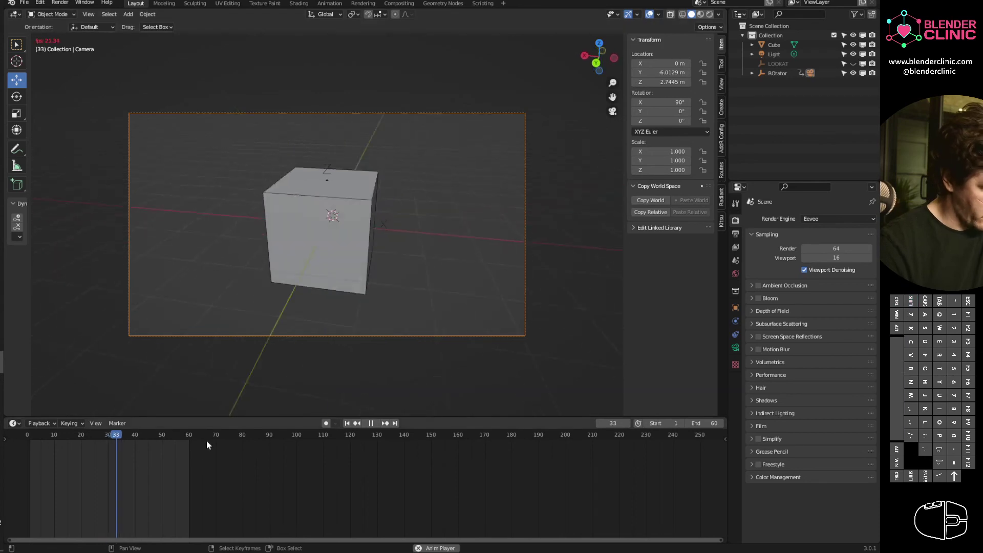
pyautogui.click(628, 15)
# Restore the navigation gizmos and expand the Output panel in Output Properties.
pyautogui.click(629, 17)
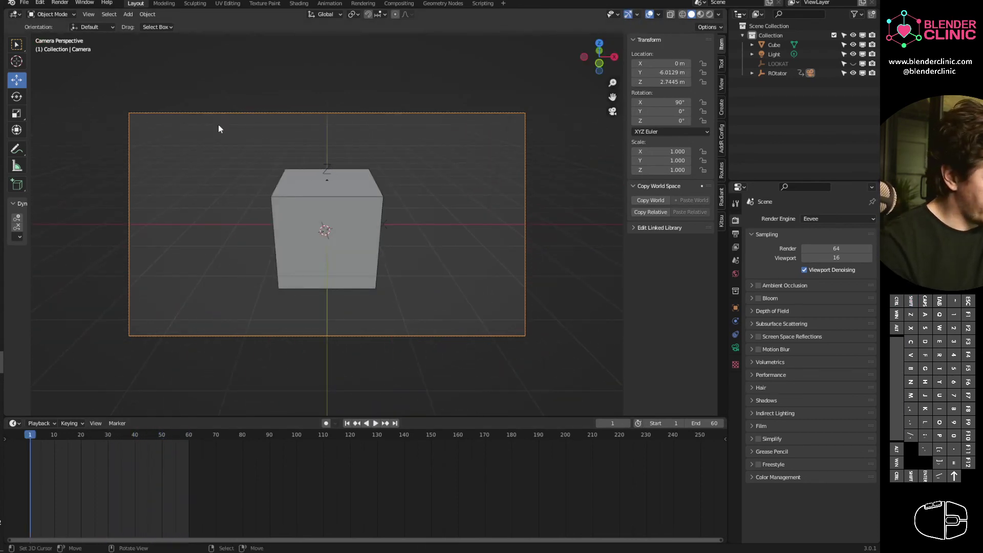
pyautogui.click(88, 15)
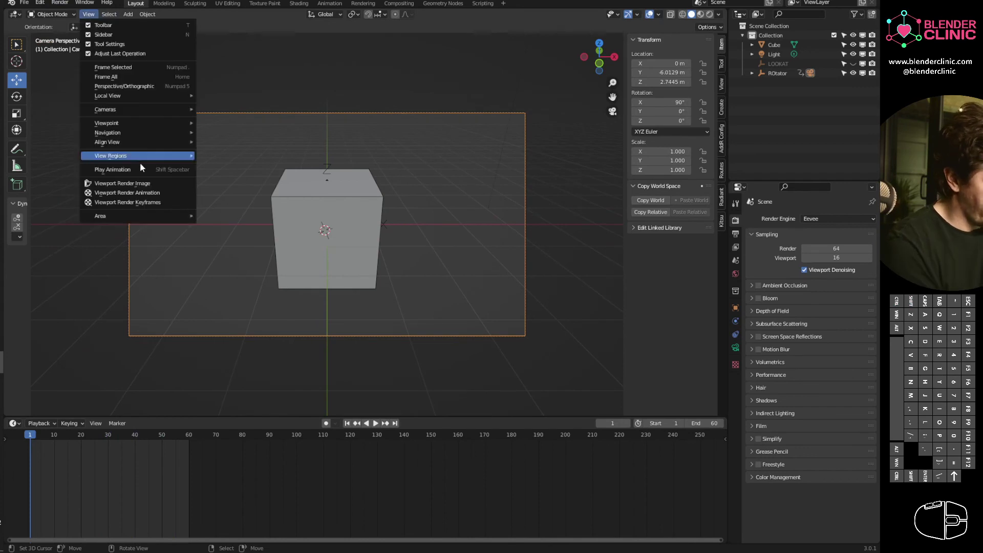
pyautogui.click(736, 233)
pyautogui.click(777, 346)
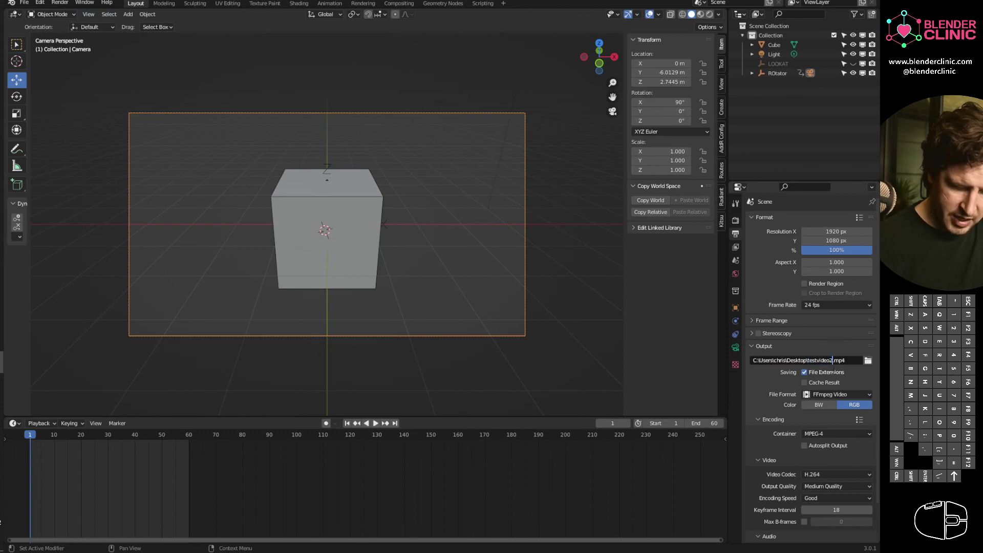
# Run View > Viewport Render Animation and close the result window.
pyautogui.click(60, 3)
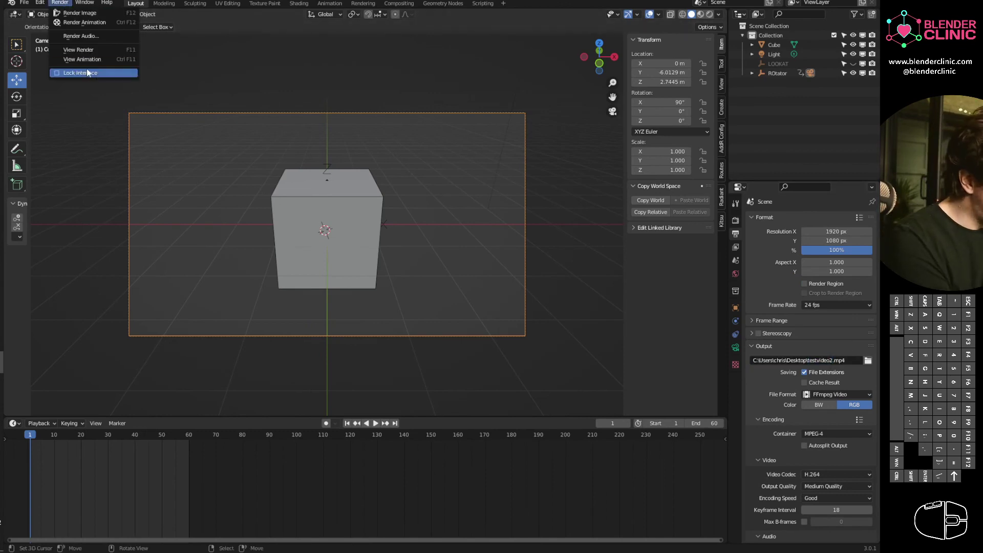
pyautogui.click(89, 14)
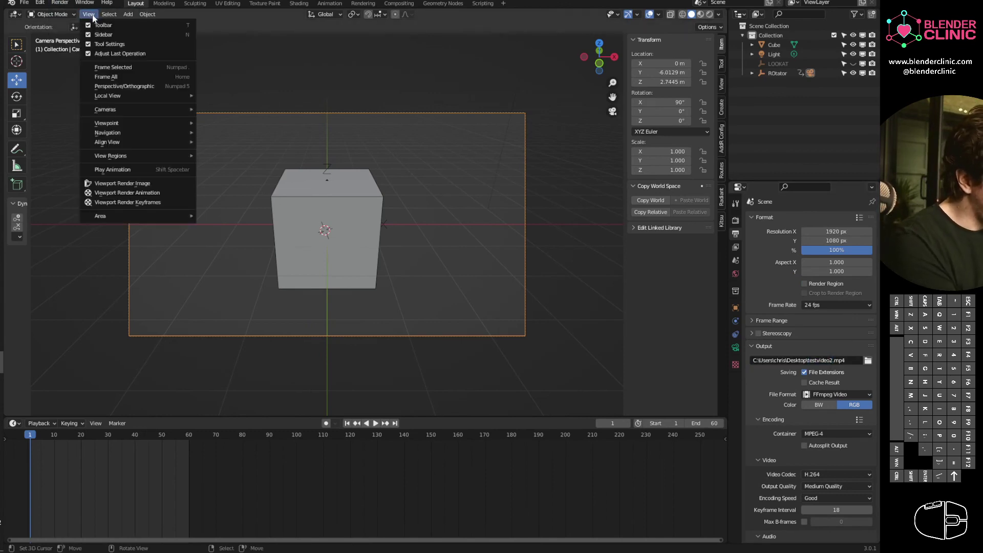
pyautogui.click(153, 193)
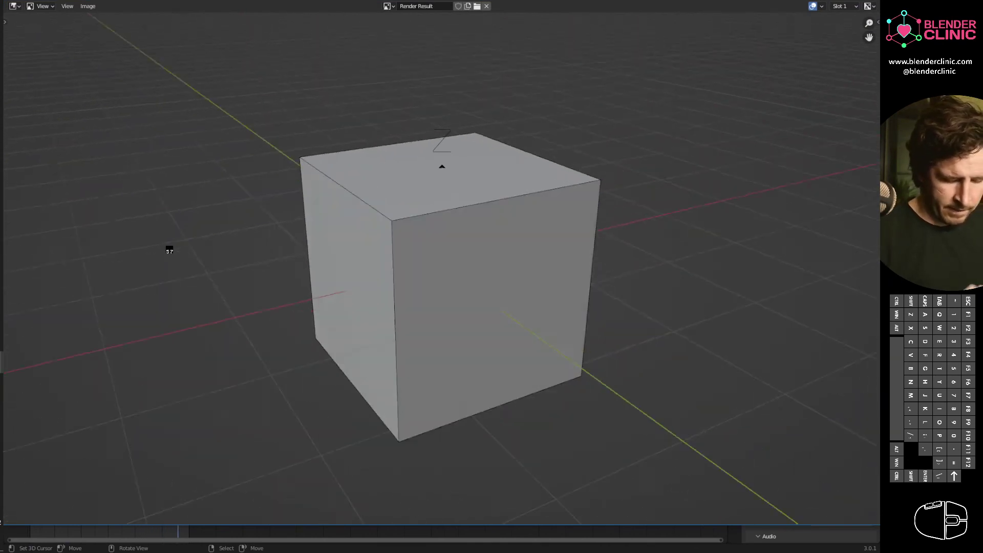
pyautogui.press('Escape')
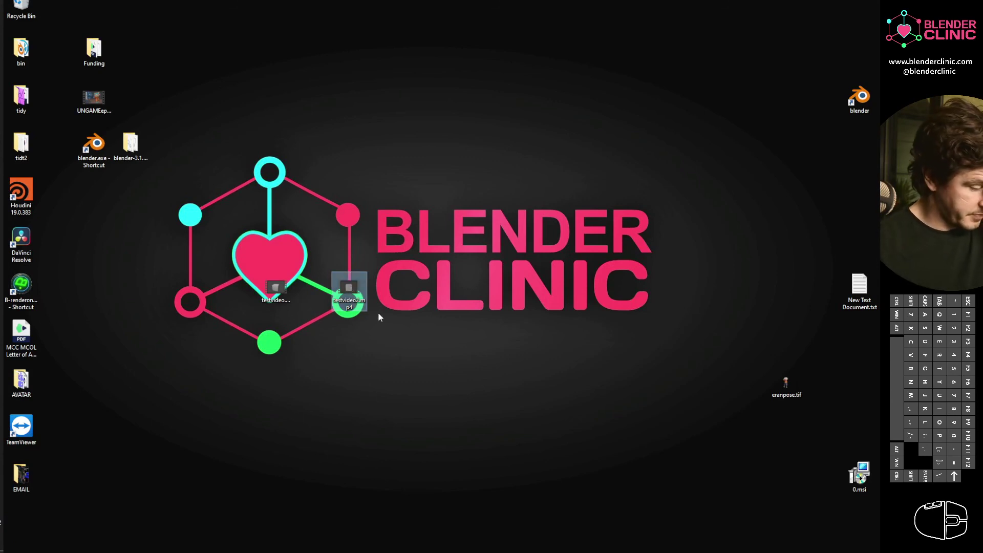
# Open testvideo2.mp4 from the desktop in Movies & TV.
pyautogui.doubleClick(351, 291)
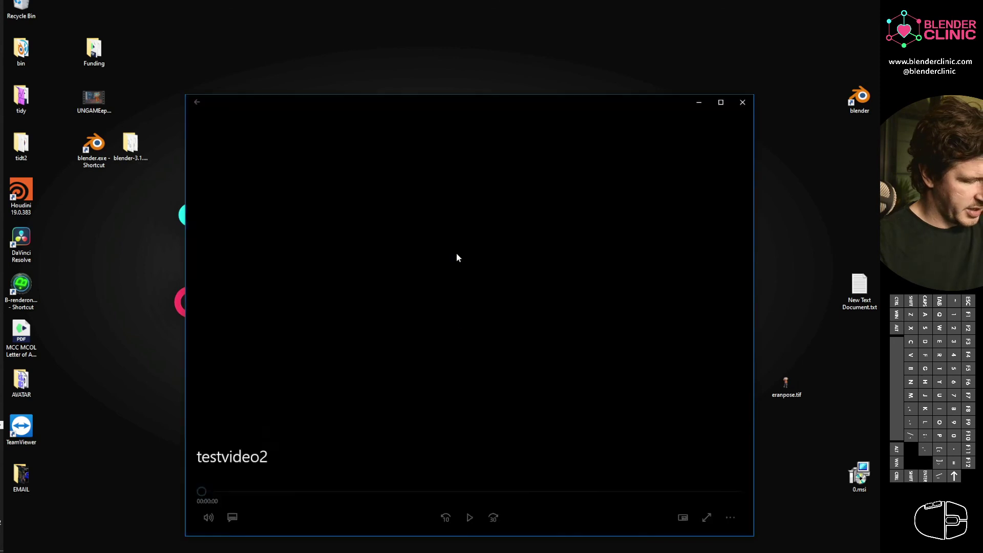